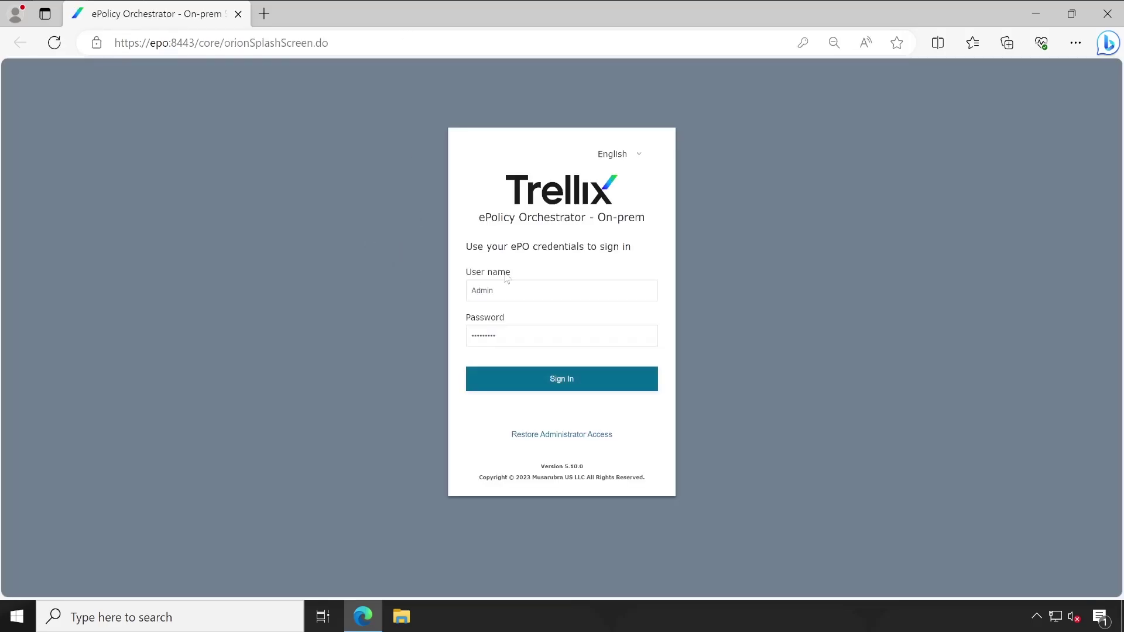
# Sign in to ePolicy Orchestrator.
pyautogui.click(508, 286)
pyautogui.click(501, 271)
pyautogui.click(535, 384)
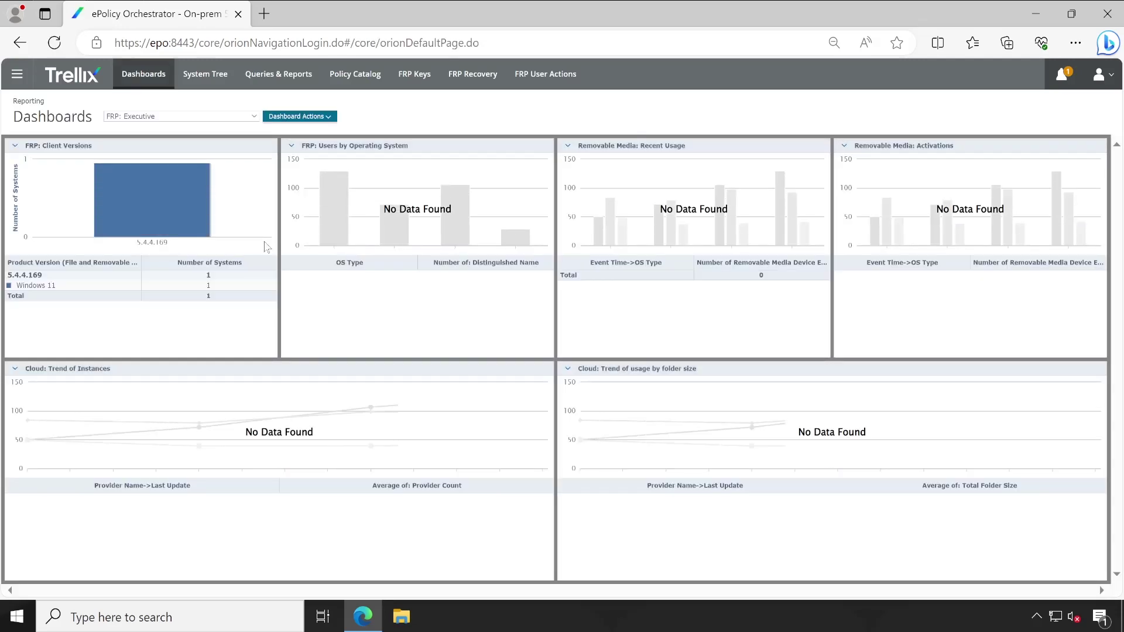
# List the Workstations group's assigned policies filtered to File and Removable Media Protection 5.4.4.
pyautogui.click(204, 75)
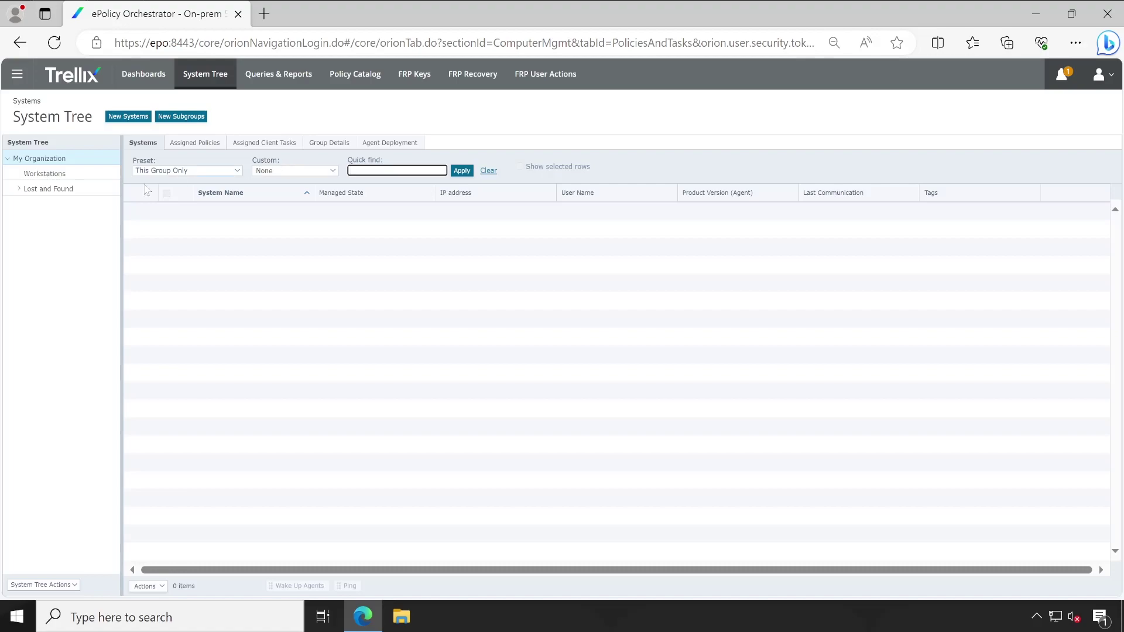
pyautogui.click(44, 176)
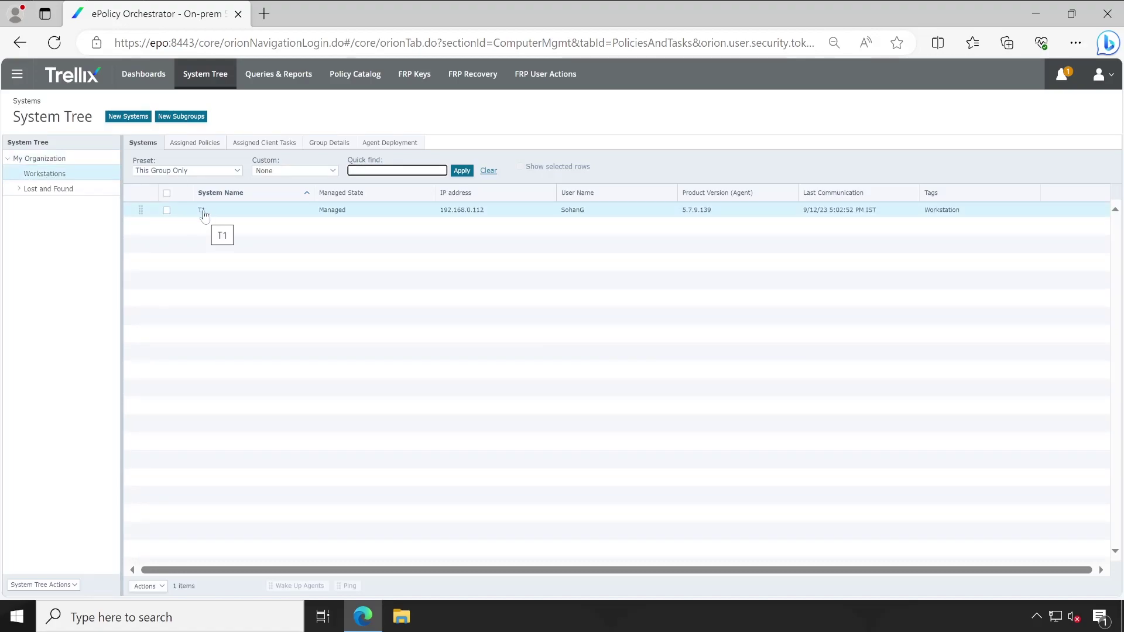
pyautogui.click(195, 143)
pyautogui.click(205, 170)
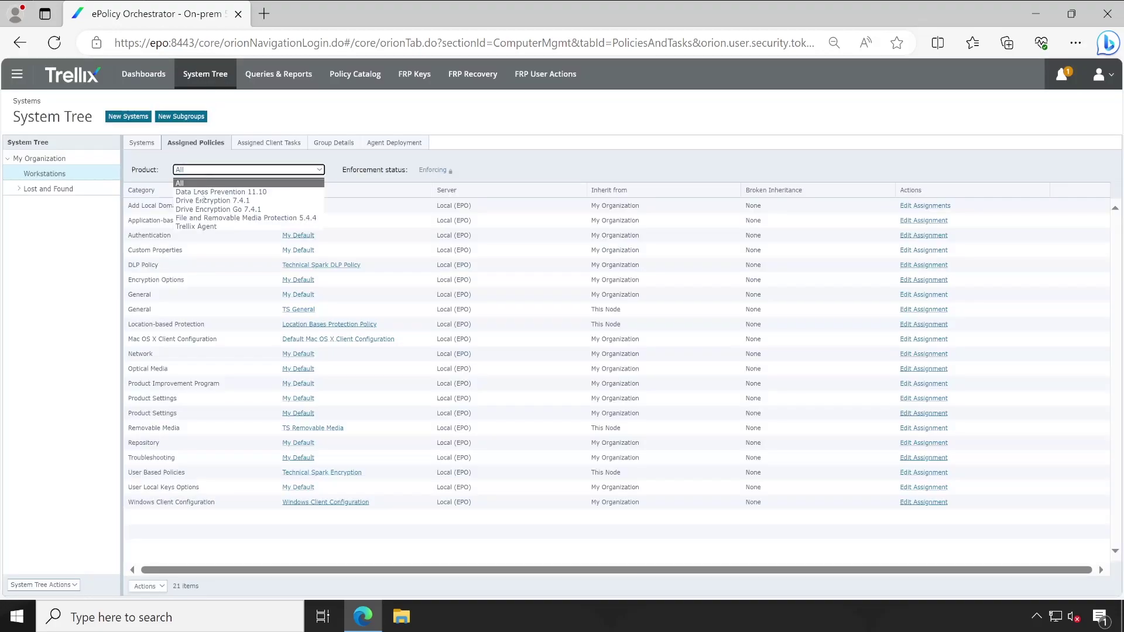
pyautogui.click(200, 218)
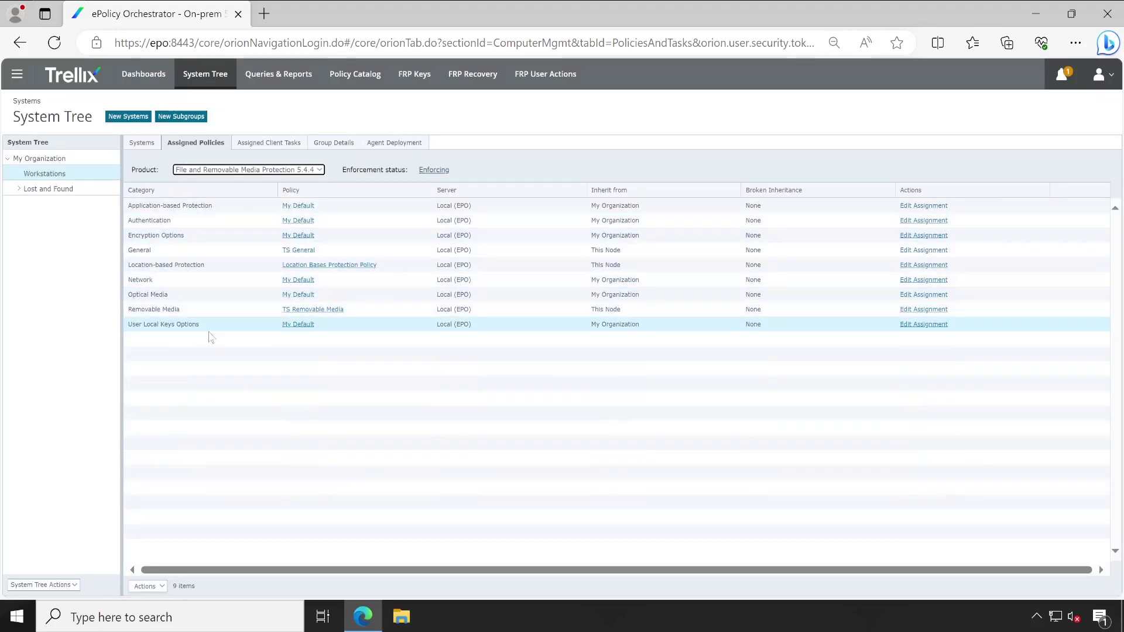
pyautogui.moveTo(160, 325); pyautogui.dragTo(212, 328)
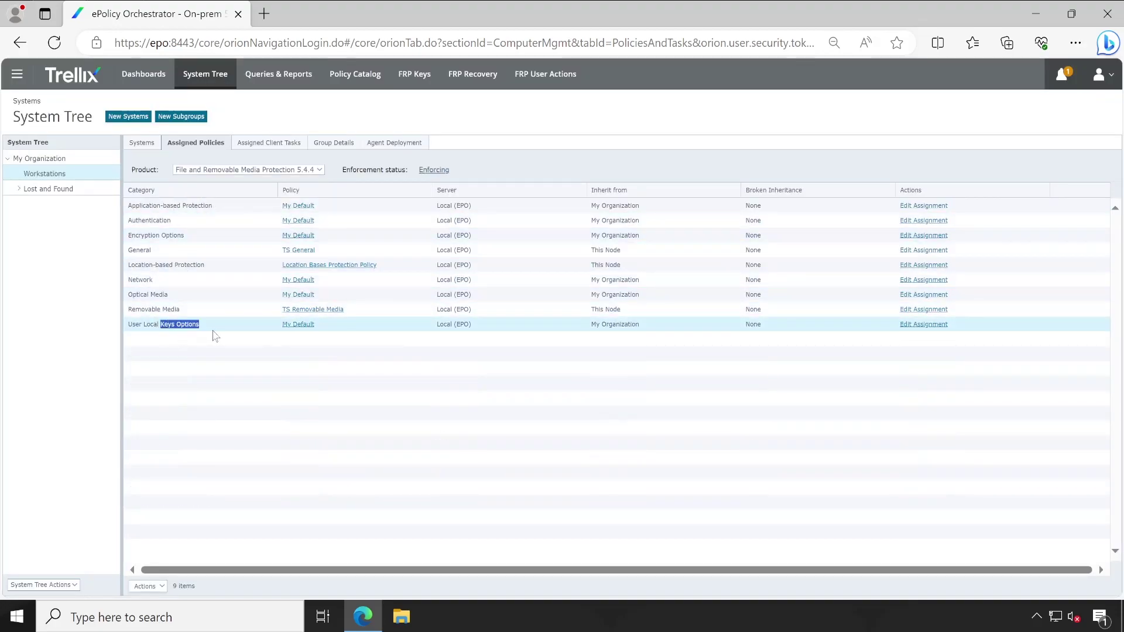
pyautogui.click(266, 398)
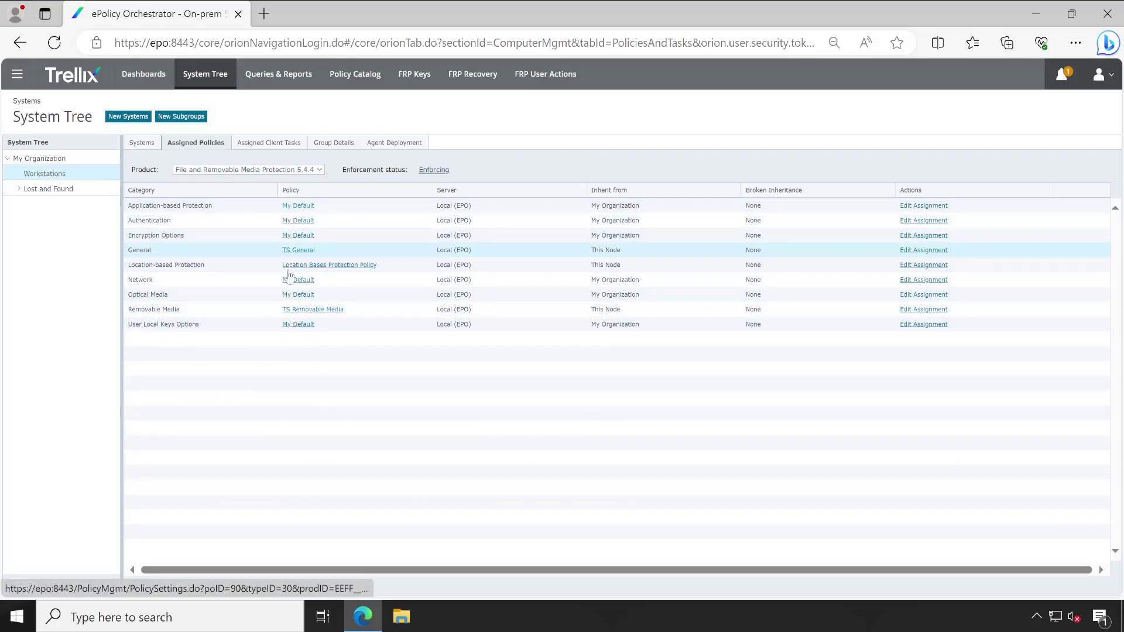
# In the My Default User Local Keys Options policy, enable Allow user local keys and review recovery keys.
pyautogui.click(299, 325)
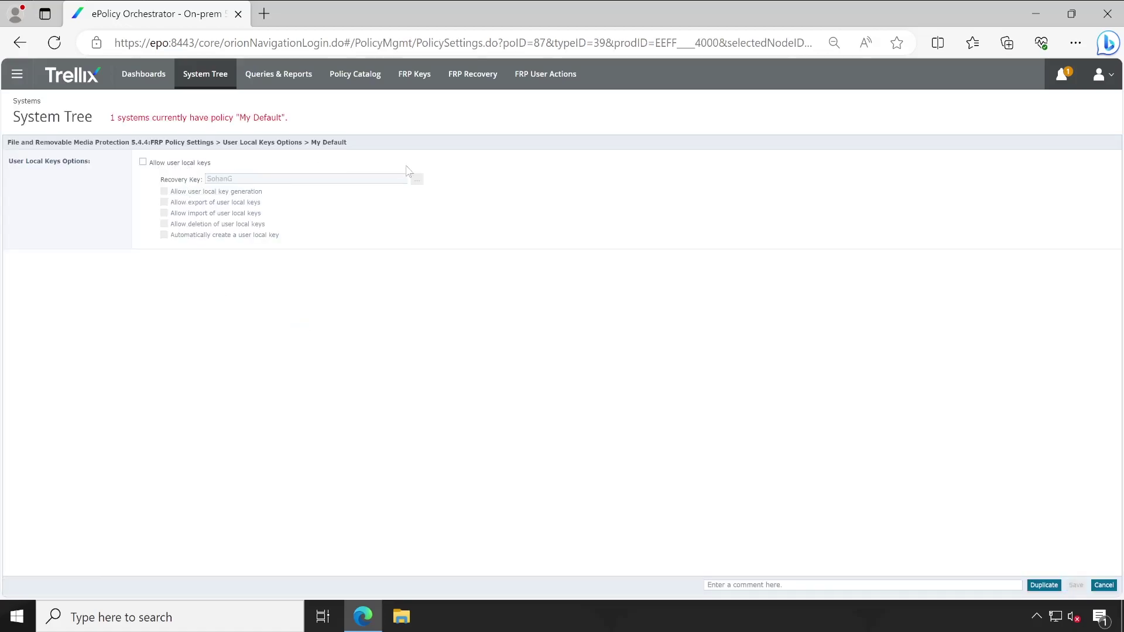
pyautogui.click(185, 164)
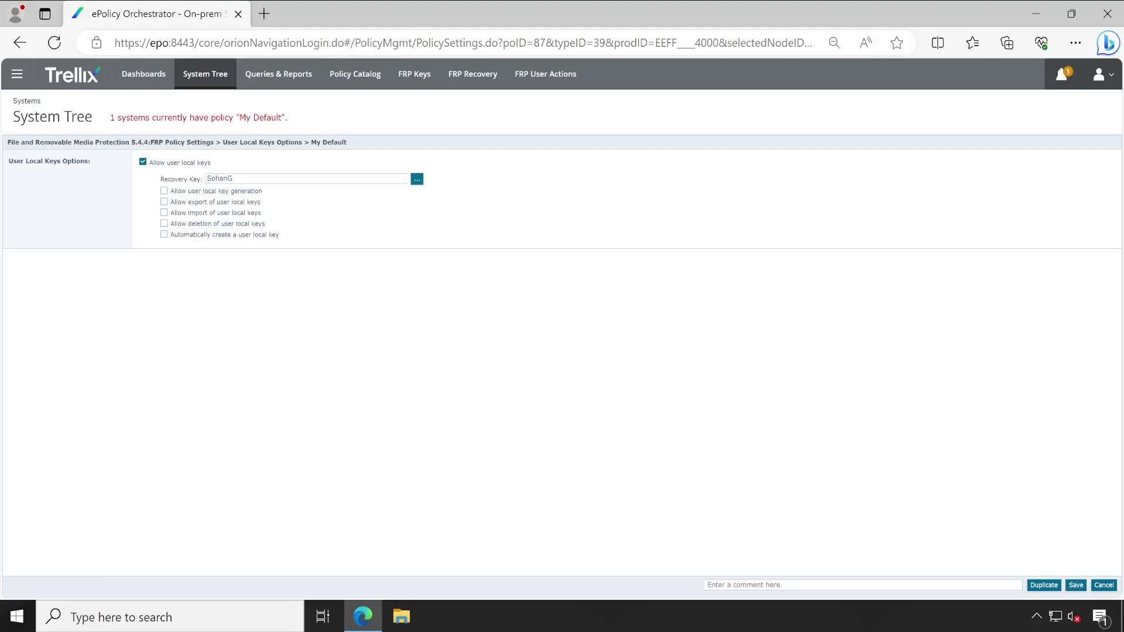
pyautogui.click(416, 179)
pyautogui.click(464, 281)
pyautogui.click(464, 291)
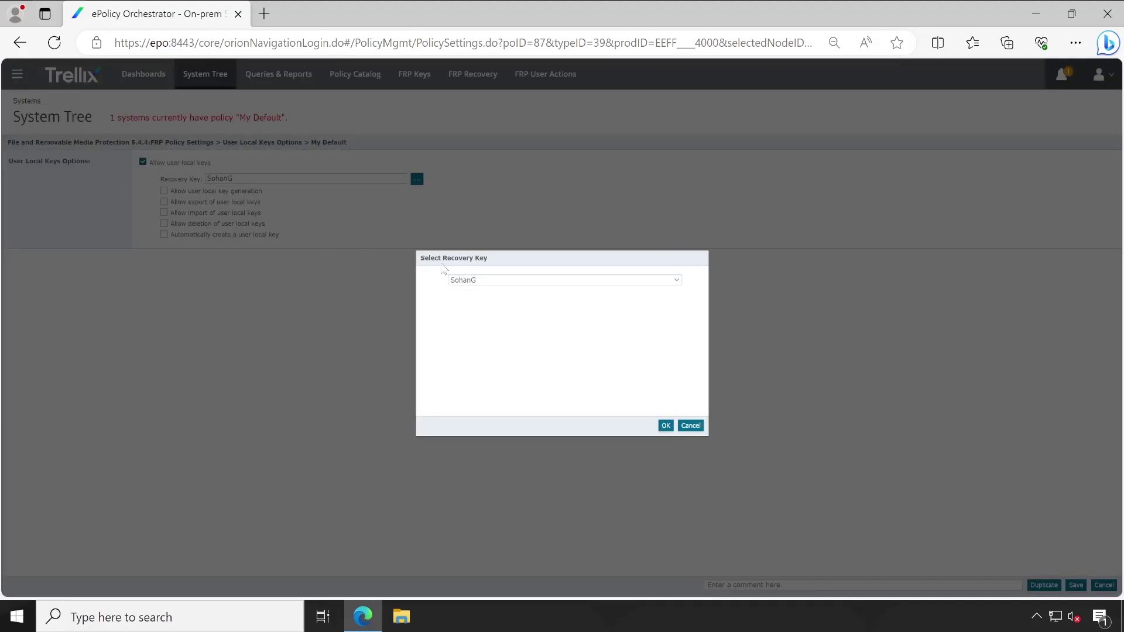
pyautogui.click(471, 281)
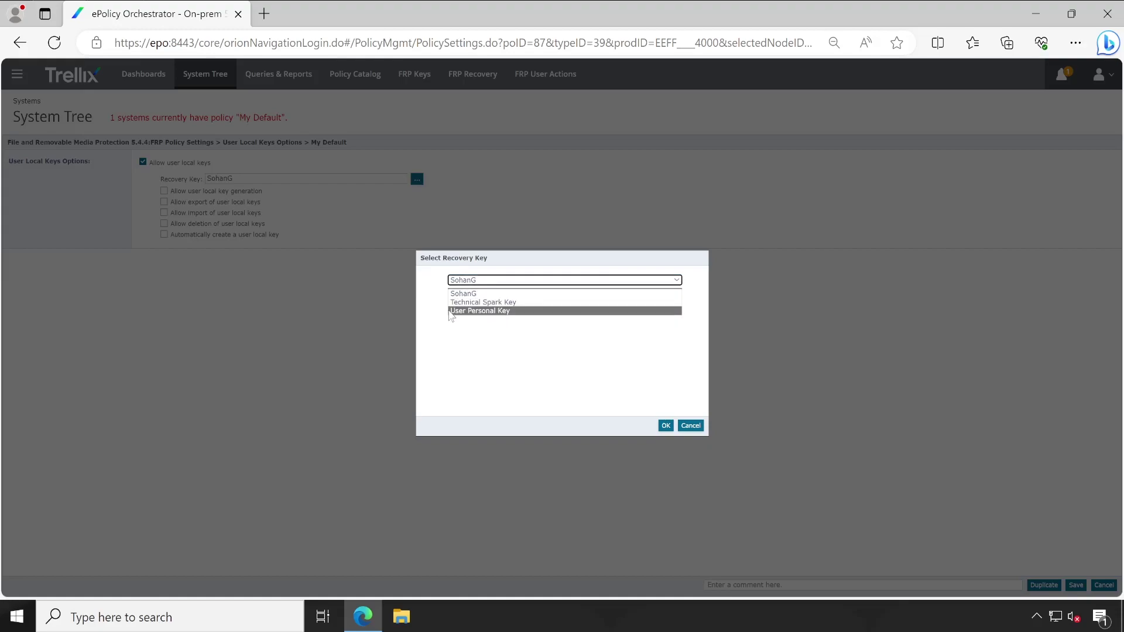
pyautogui.click(467, 344)
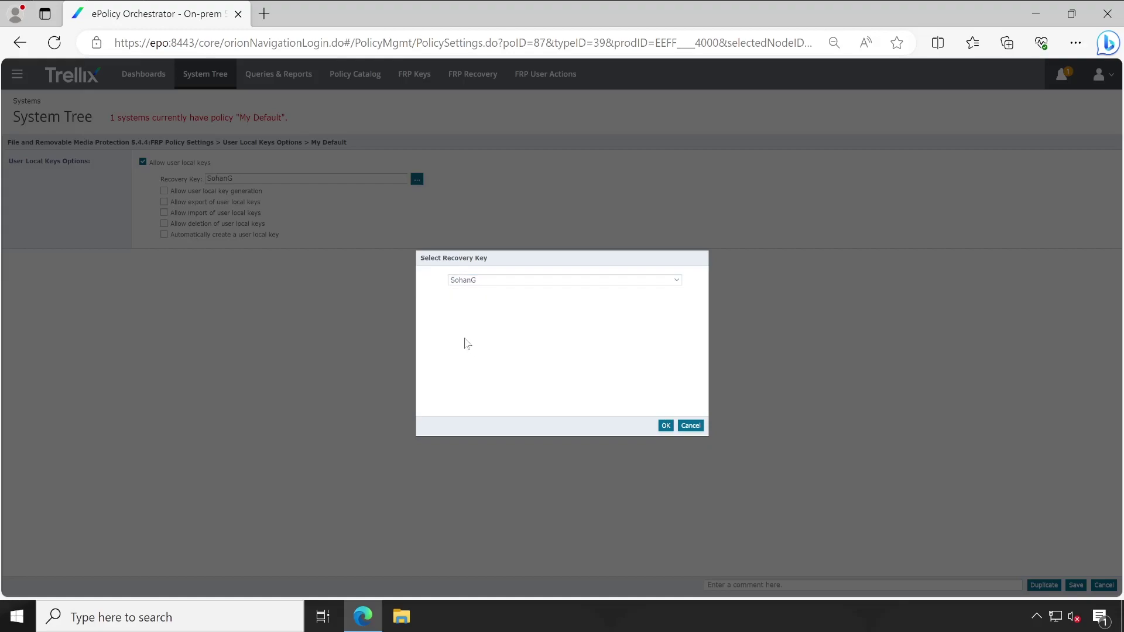
pyautogui.click(689, 427)
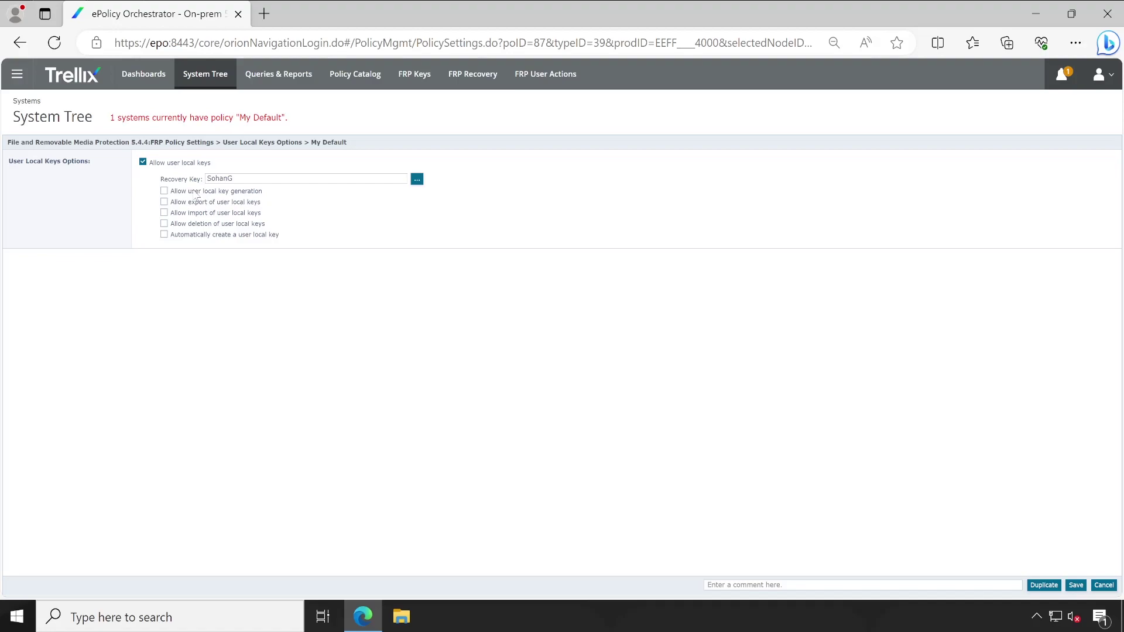
# Allow users to generate, export, import and delete local keys in the My Default policy.
pyautogui.click(213, 193)
pyautogui.click(253, 203)
pyautogui.click(205, 214)
pyautogui.click(206, 225)
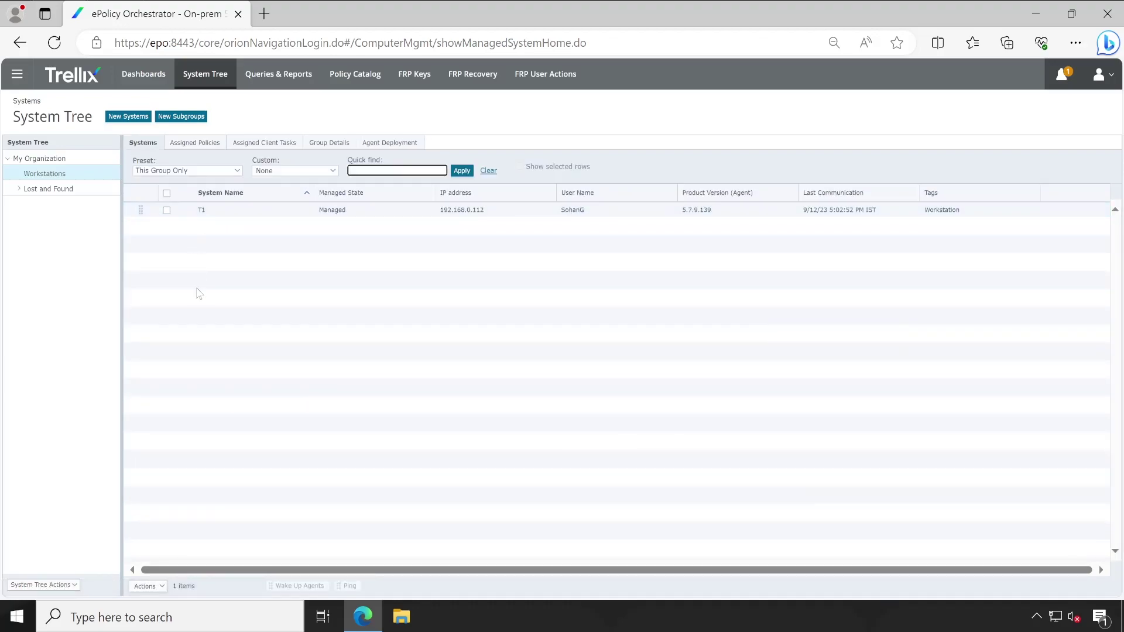
# Open the Trellix Agent Status Monitor from the tray icon and move it lower.
pyautogui.click(199, 293)
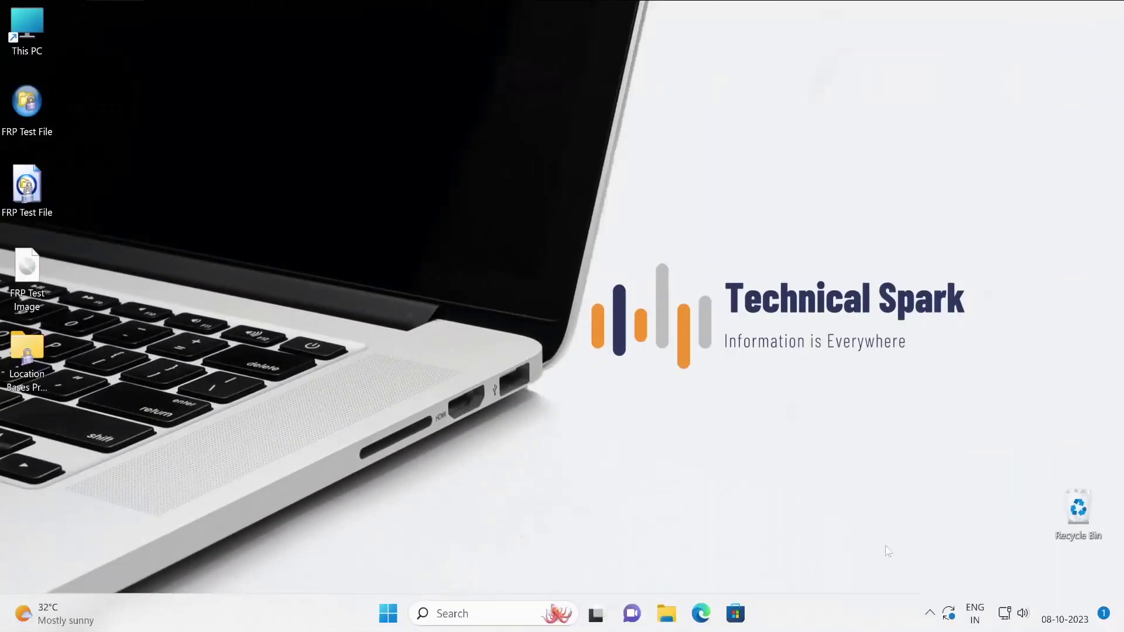
pyautogui.click(930, 613)
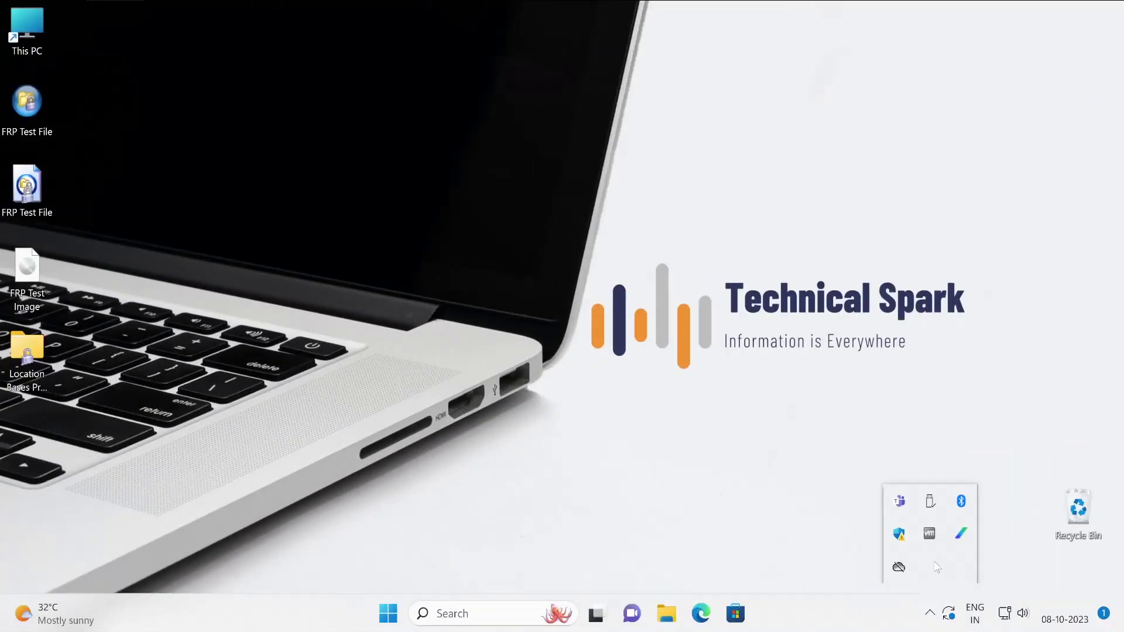
pyautogui.rightClick(963, 534)
pyautogui.click(918, 507)
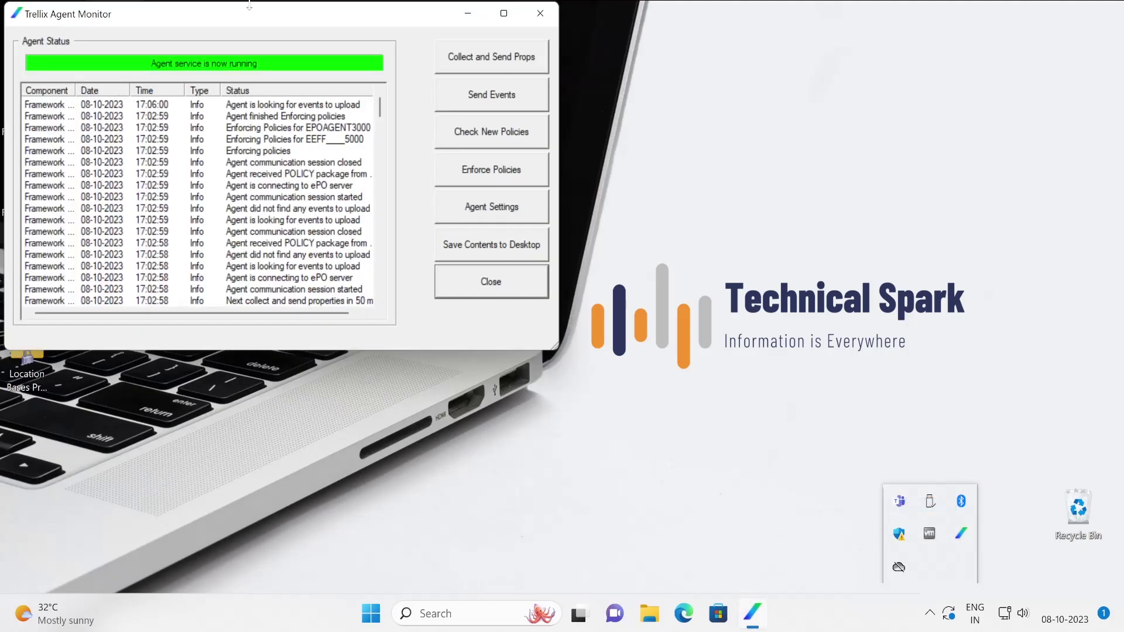
pyautogui.moveTo(254, 15); pyautogui.dragTo(232, 162)
# Open the File and Removable Media Protection client, arrange both windows, and open File Explorer.
pyautogui.click(930, 613)
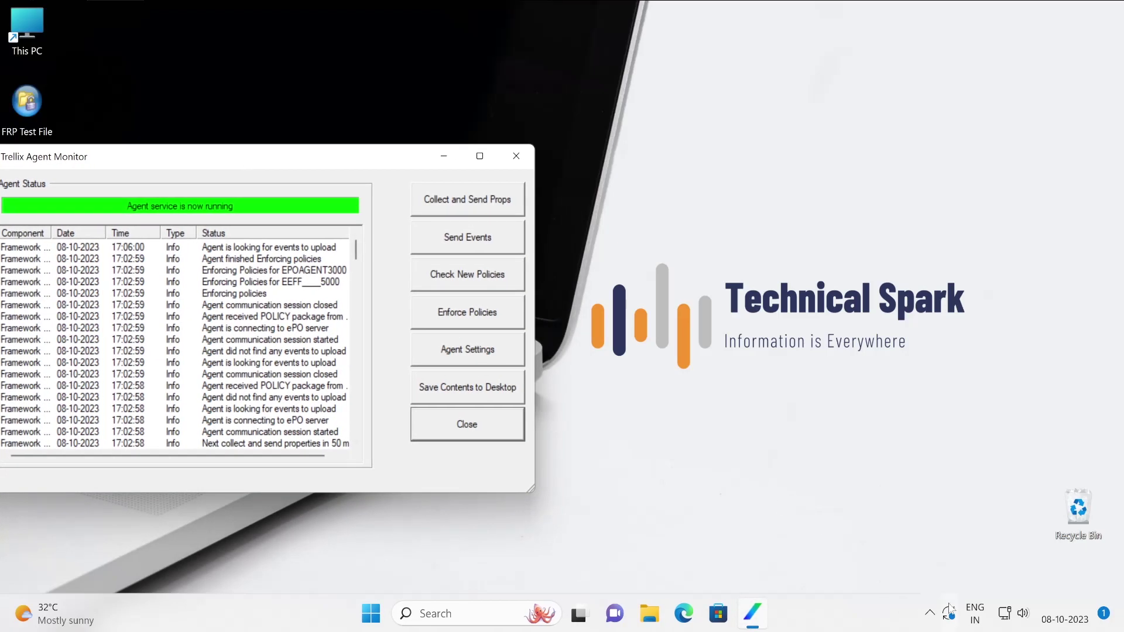
pyautogui.click(932, 613)
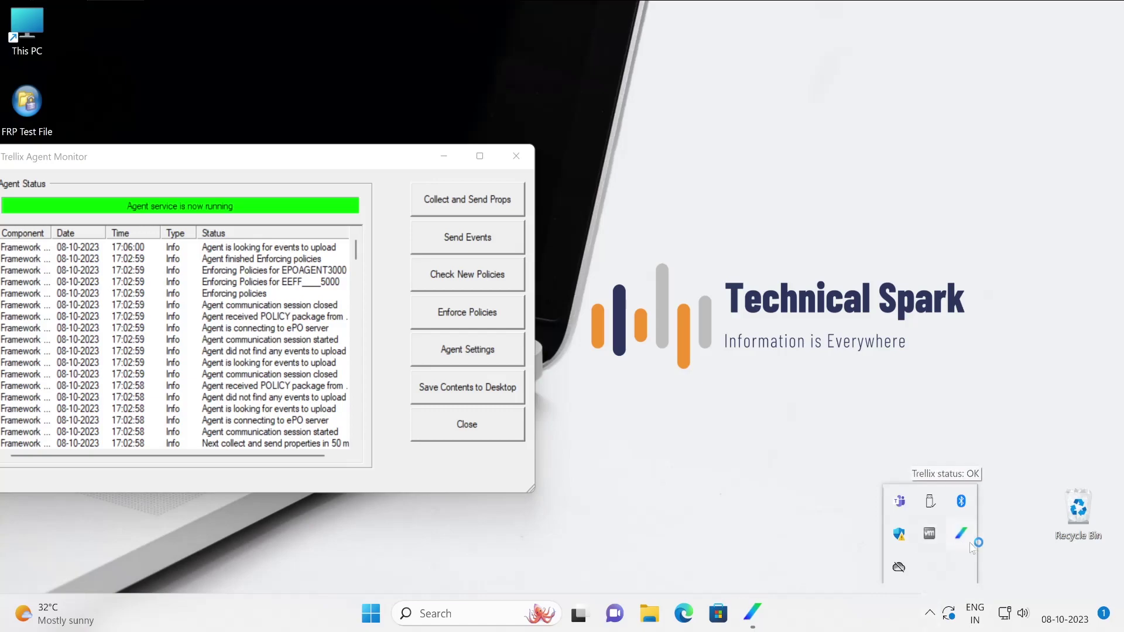
pyautogui.rightClick(963, 534)
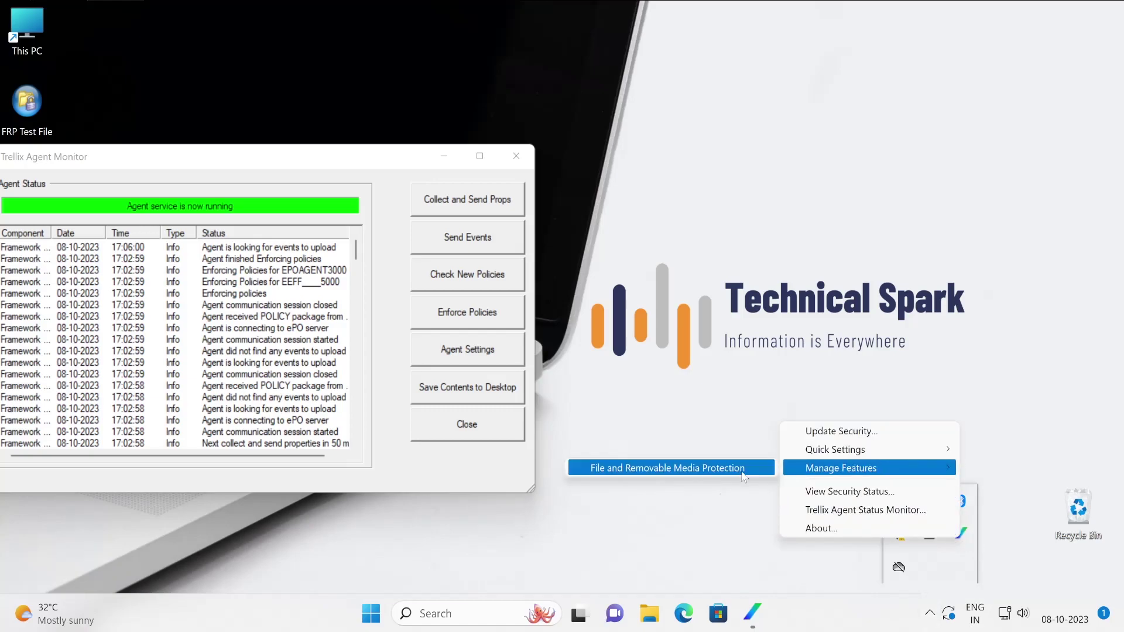
pyautogui.click(737, 476)
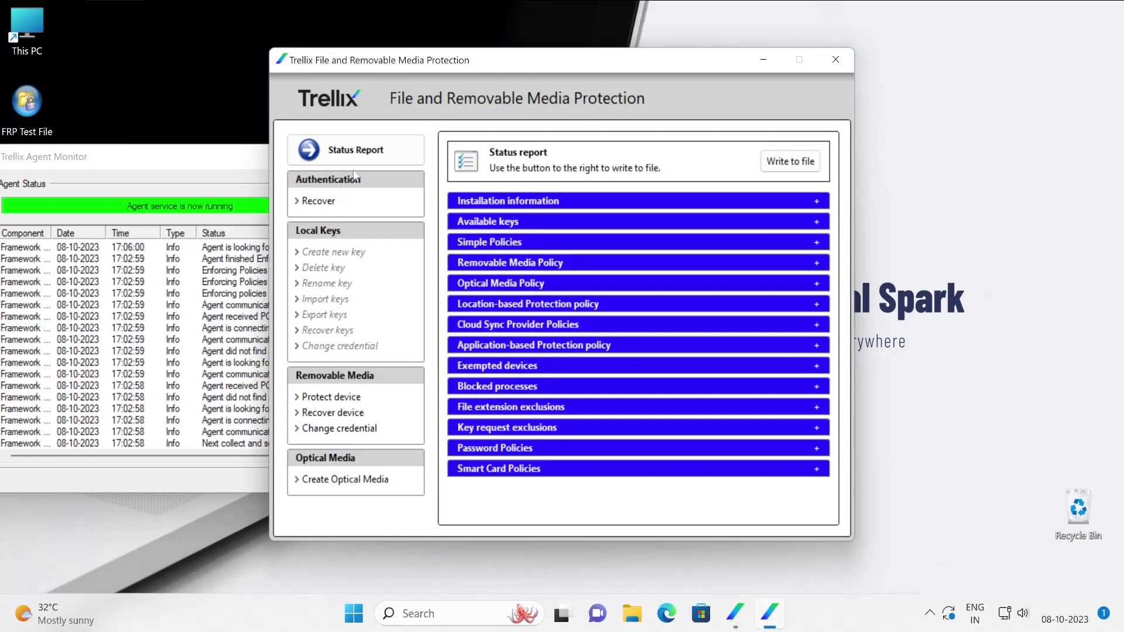
pyautogui.moveTo(415, 67); pyautogui.dragTo(675, 33)
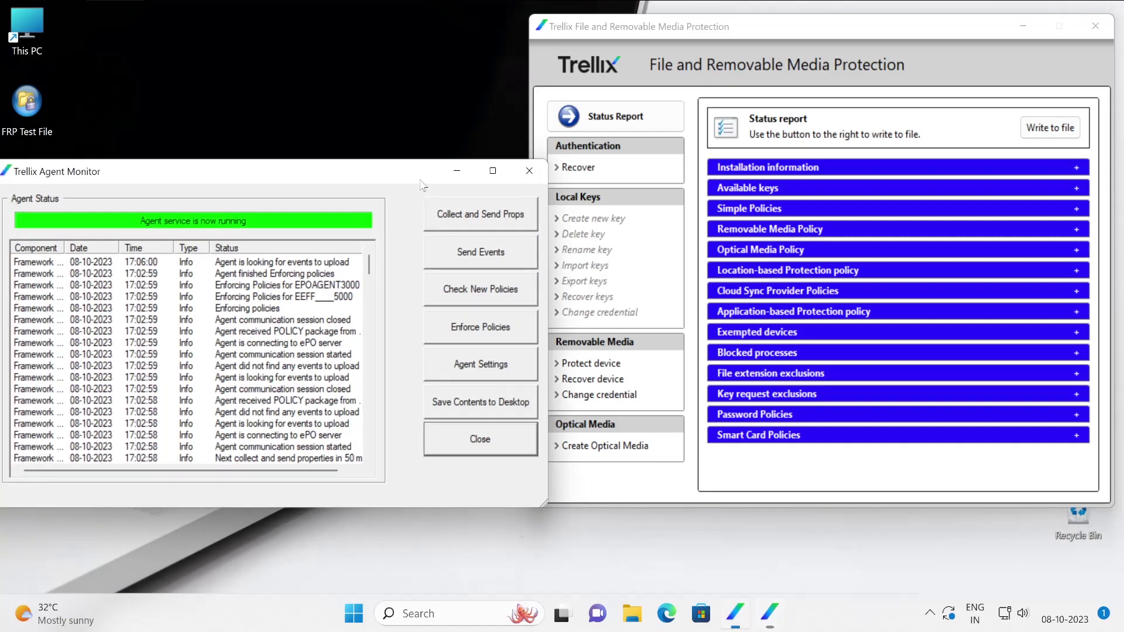
pyautogui.moveTo(410, 167); pyautogui.dragTo(461, 324)
pyautogui.press('super+e')
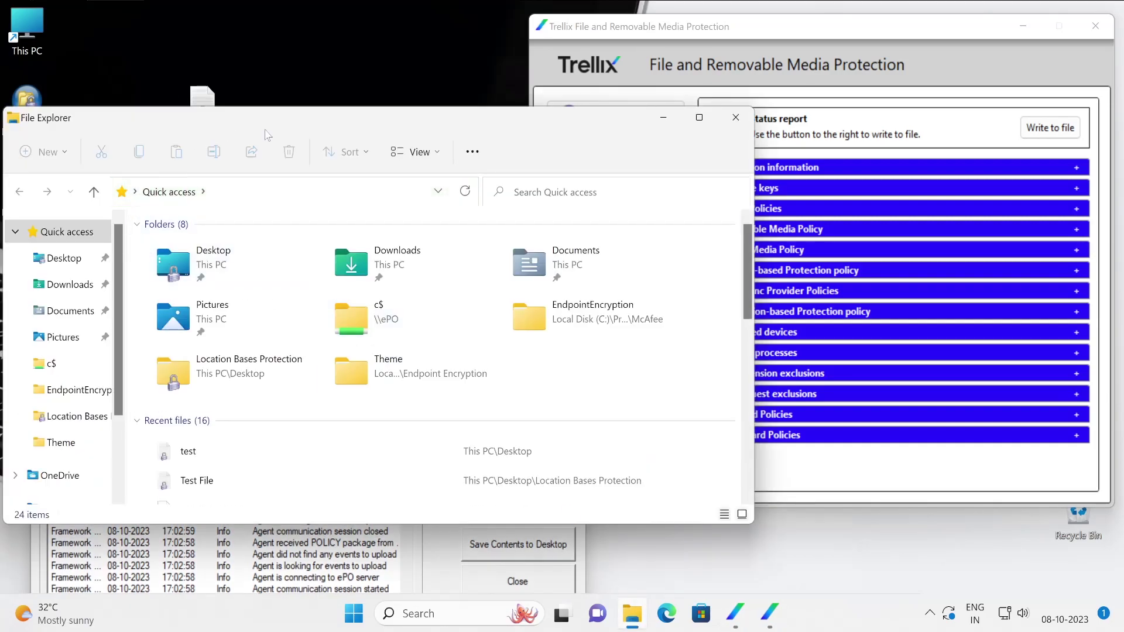
# Create a new text document named test in the Pictures folder.
pyautogui.moveTo(291, 122); pyautogui.dragTo(282, 36)
pyautogui.scroll(-1, 52, 403)
pyautogui.scroll(-3, 51, 403)
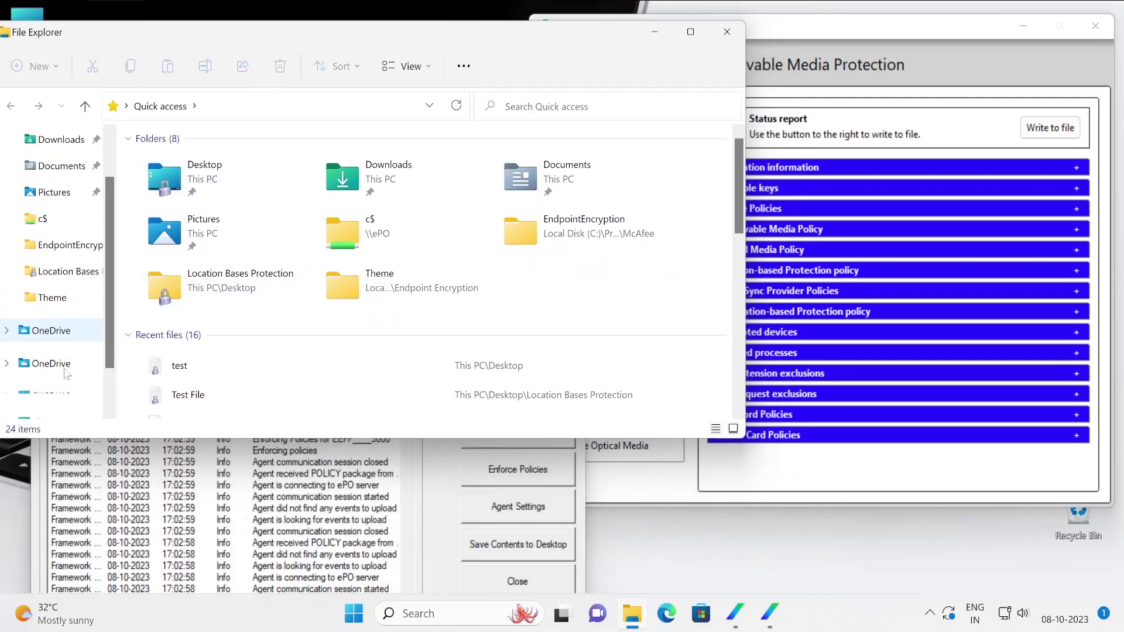
pyautogui.click(48, 372)
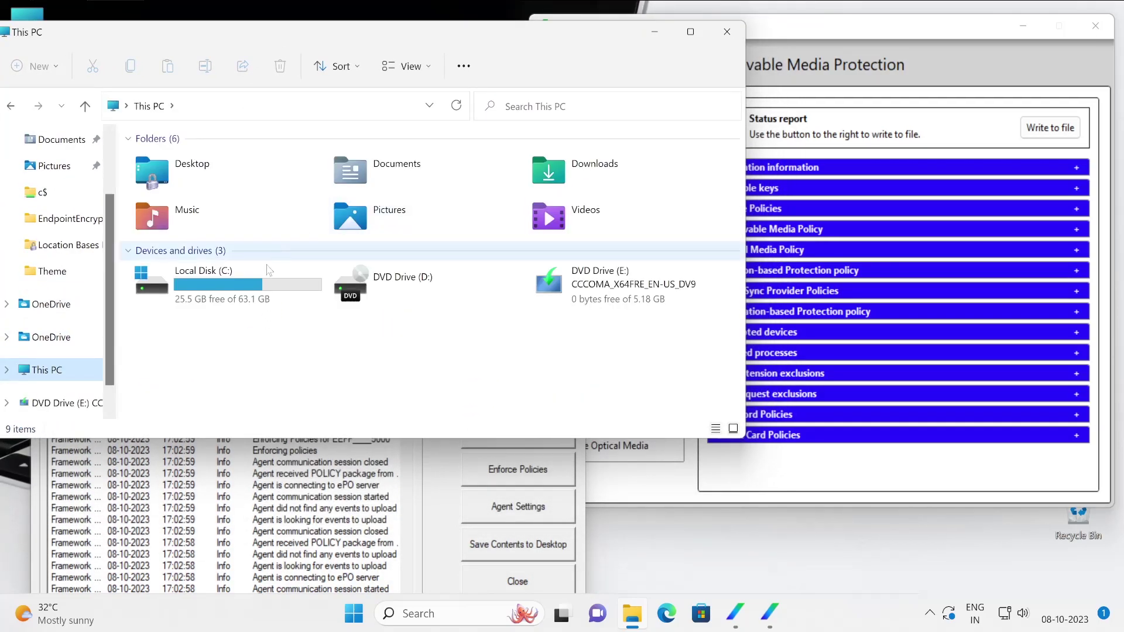
pyautogui.doubleClick(388, 226)
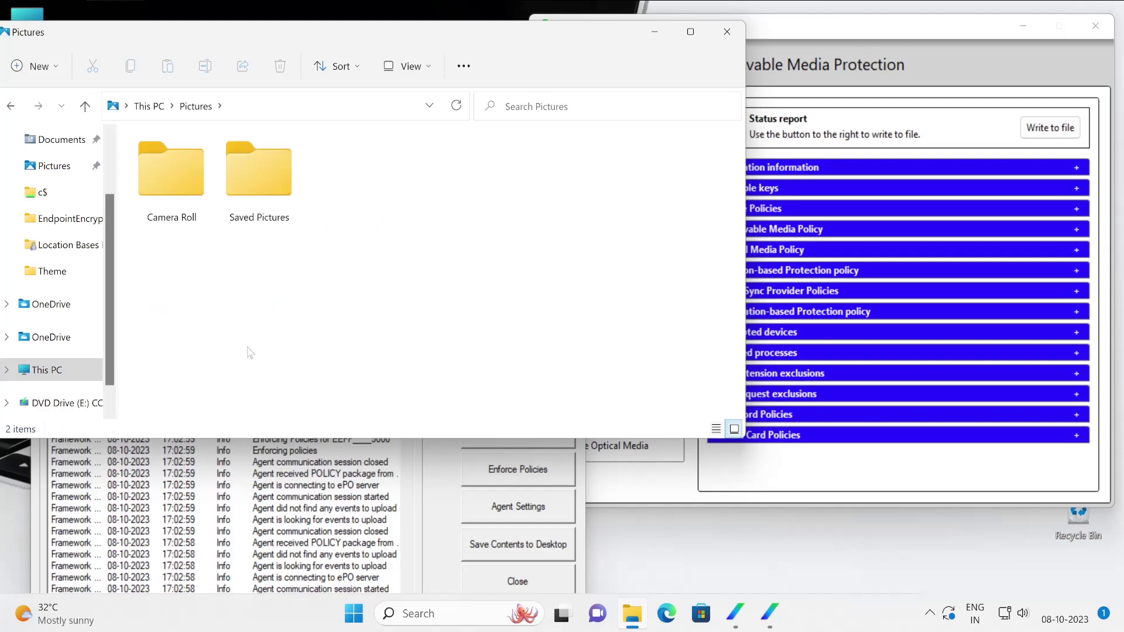
pyautogui.rightClick(252, 383)
pyautogui.moveTo(304, 276)
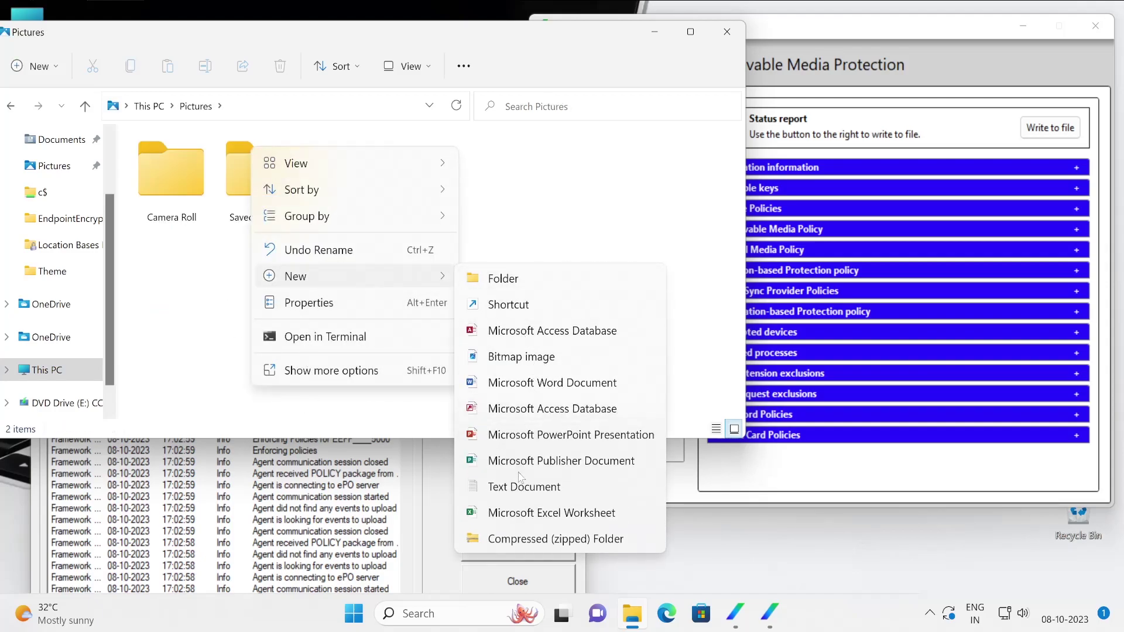
pyautogui.click(554, 493)
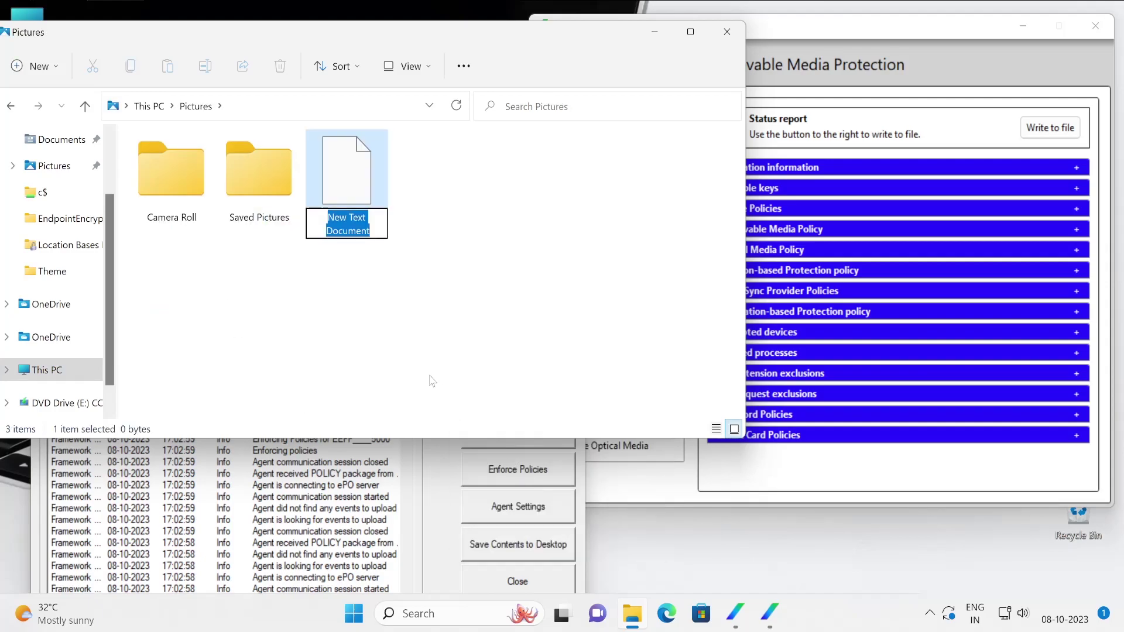
pyautogui.write('test')
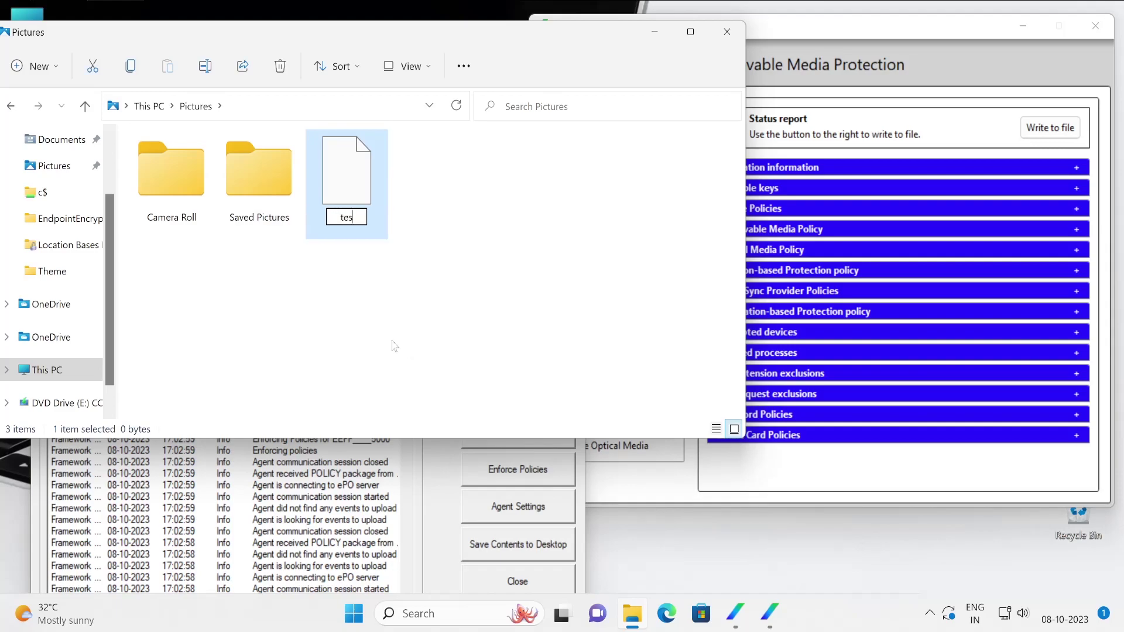
pyautogui.click(392, 345)
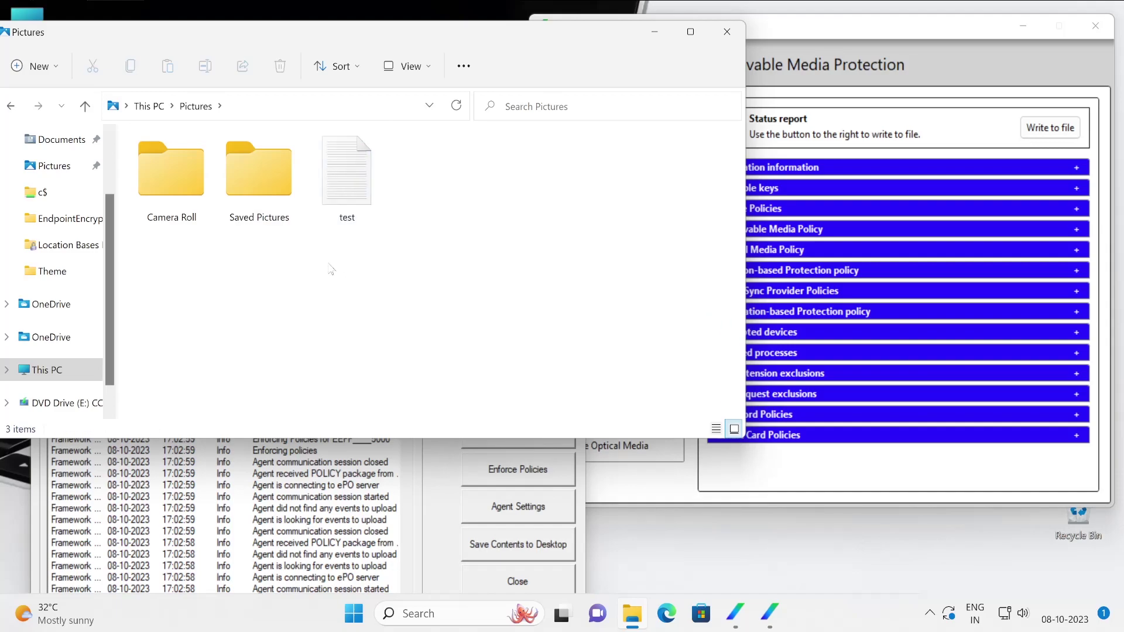
# Open test, type 'qwqewq', and save the changes on closing.
pyautogui.click(363, 183)
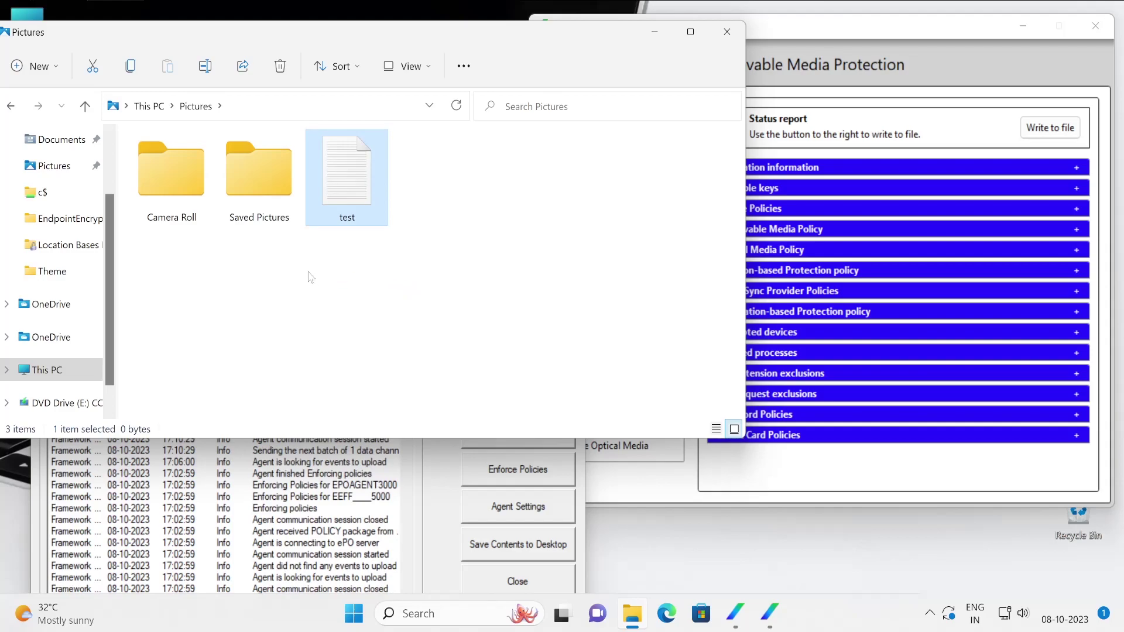
pyautogui.press('Return')
pyautogui.write('qw')
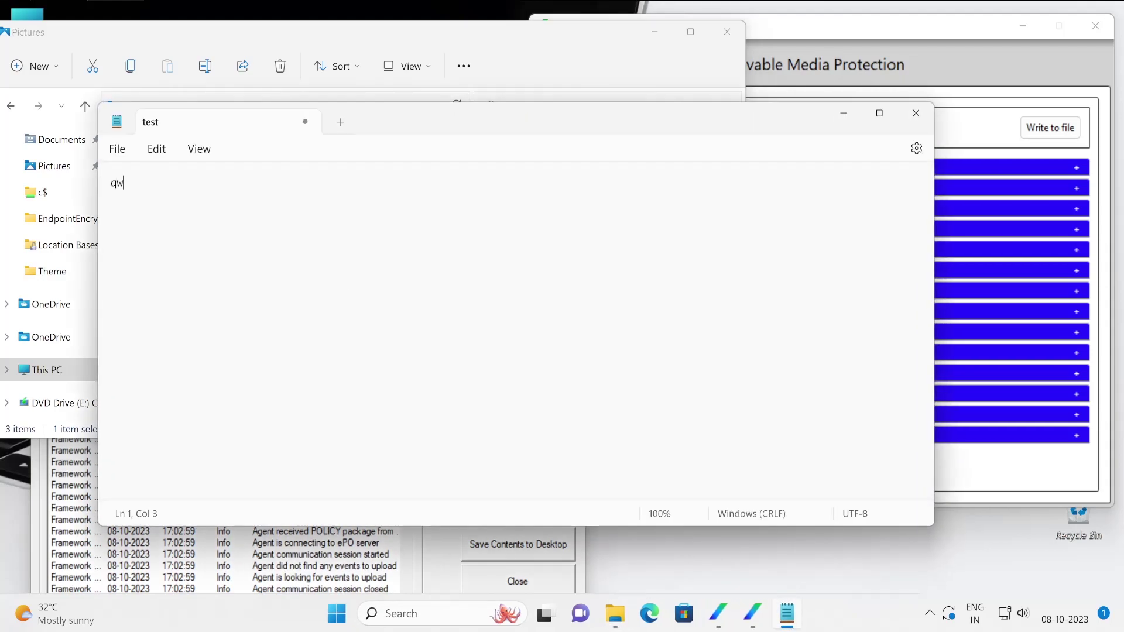
pyautogui.write('qewq')
pyautogui.click(916, 113)
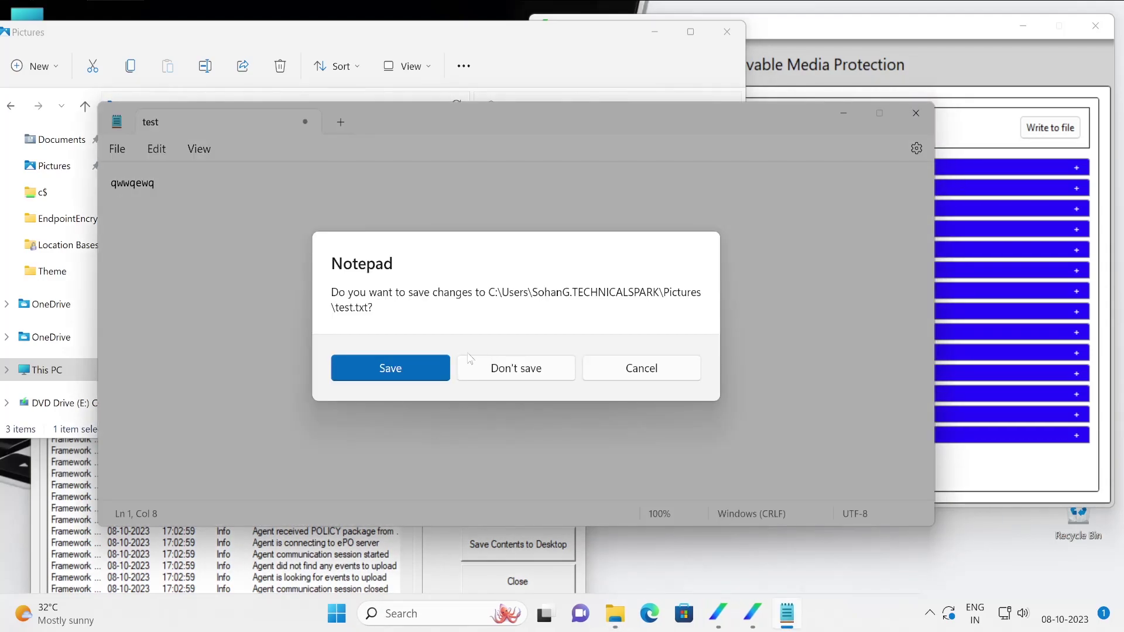
pyautogui.click(426, 366)
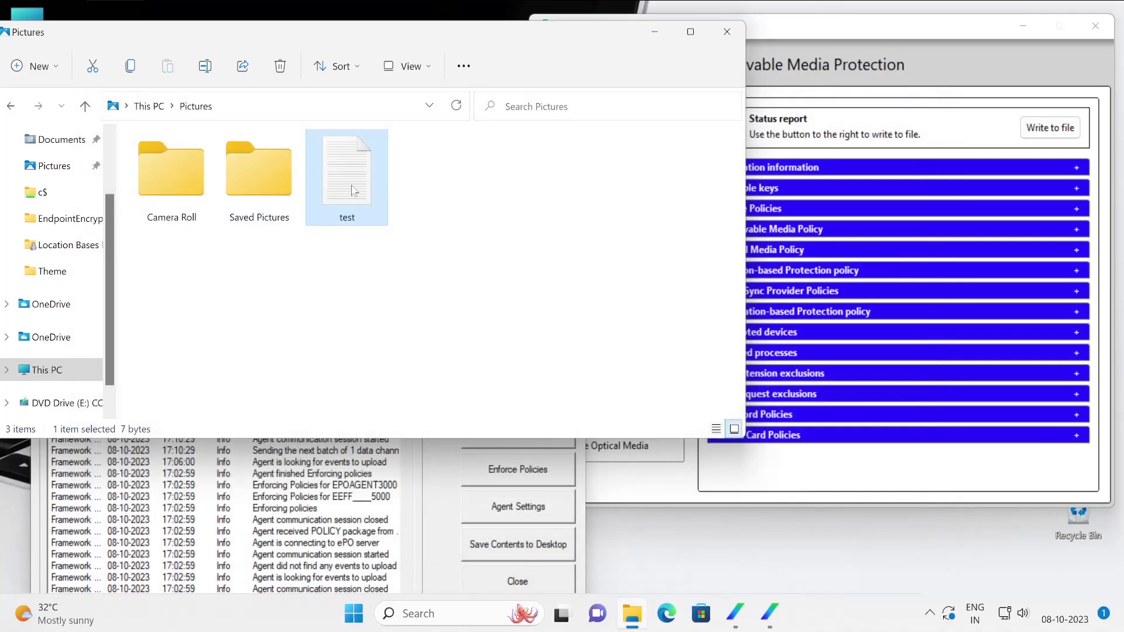
# Inspect the key details in Trellix FRP Encrypt for test, cancel, and minimize Explorer.
pyautogui.rightClick(353, 191)
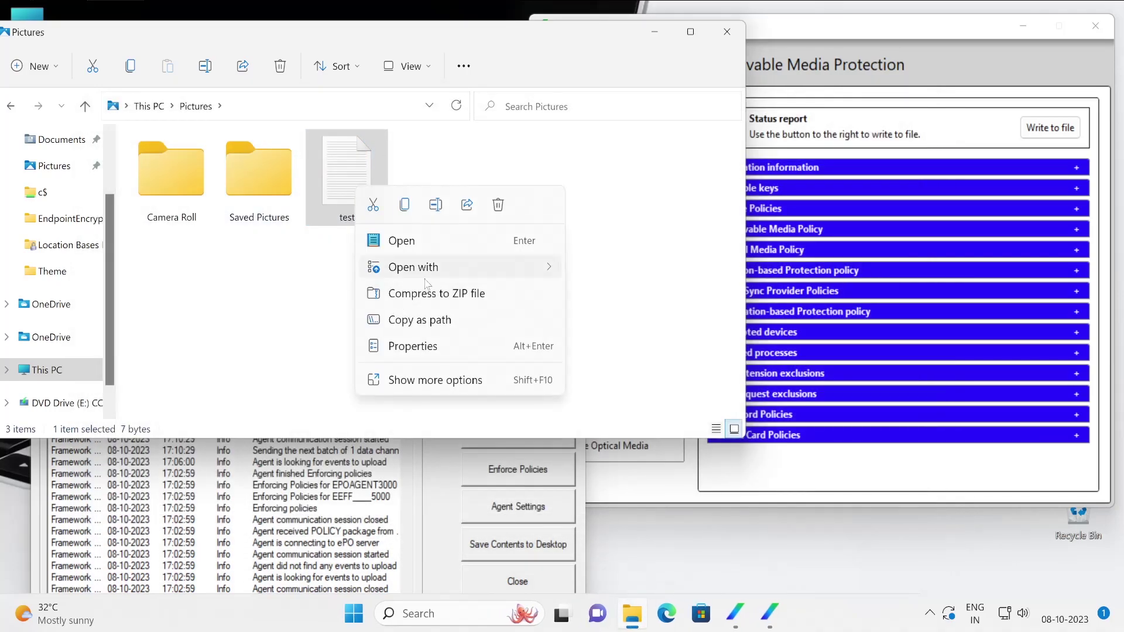
pyautogui.click(463, 381)
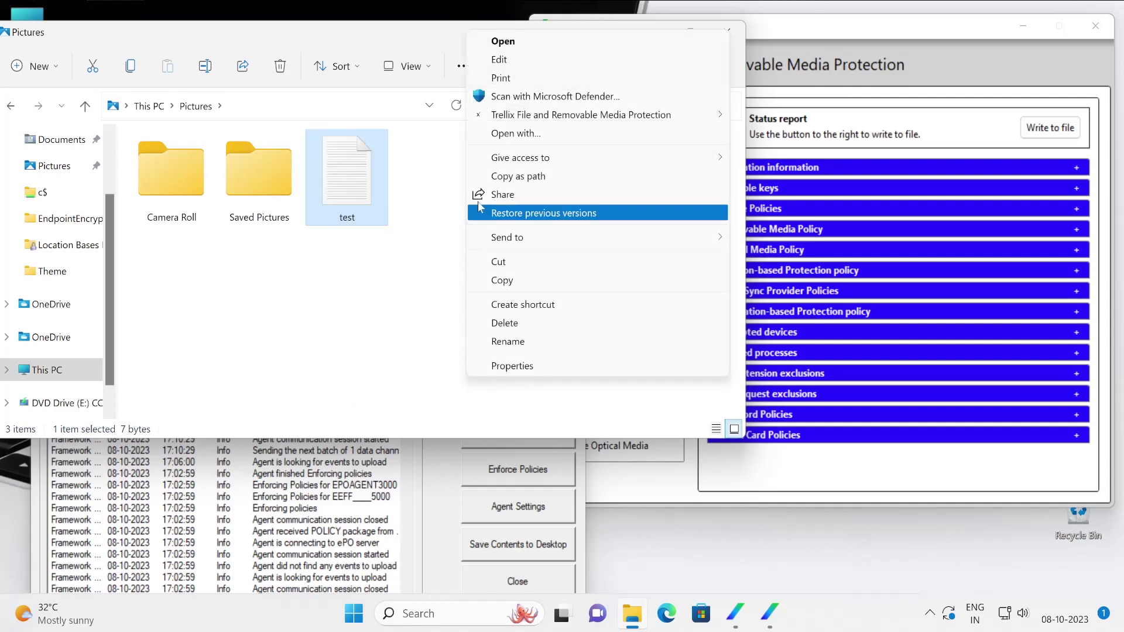
pyautogui.moveTo(565, 117)
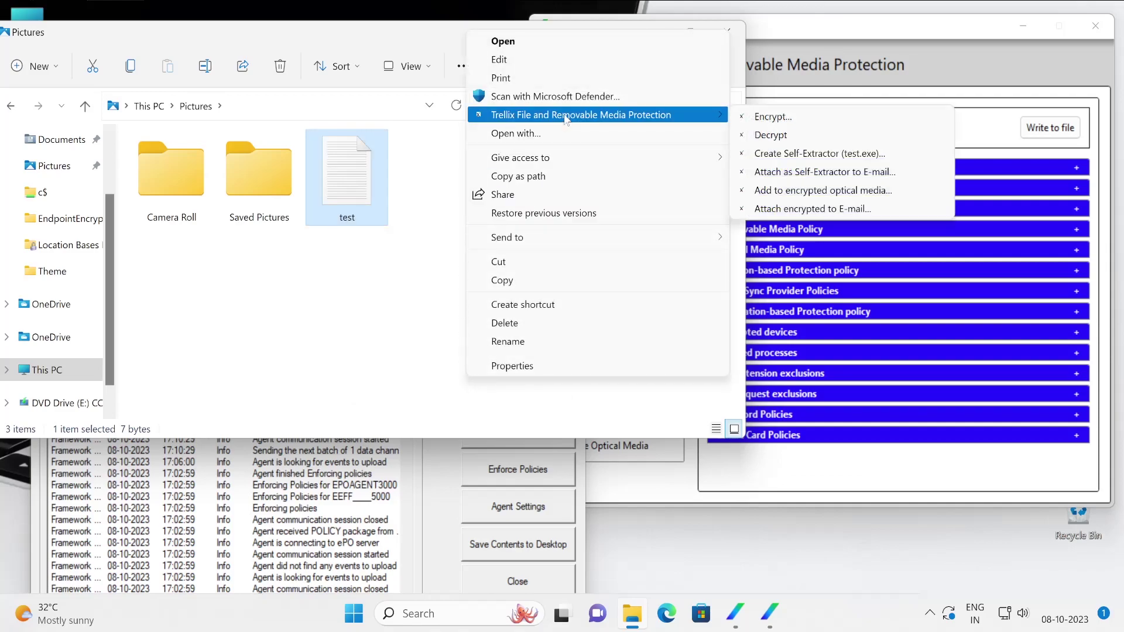
pyautogui.click(819, 118)
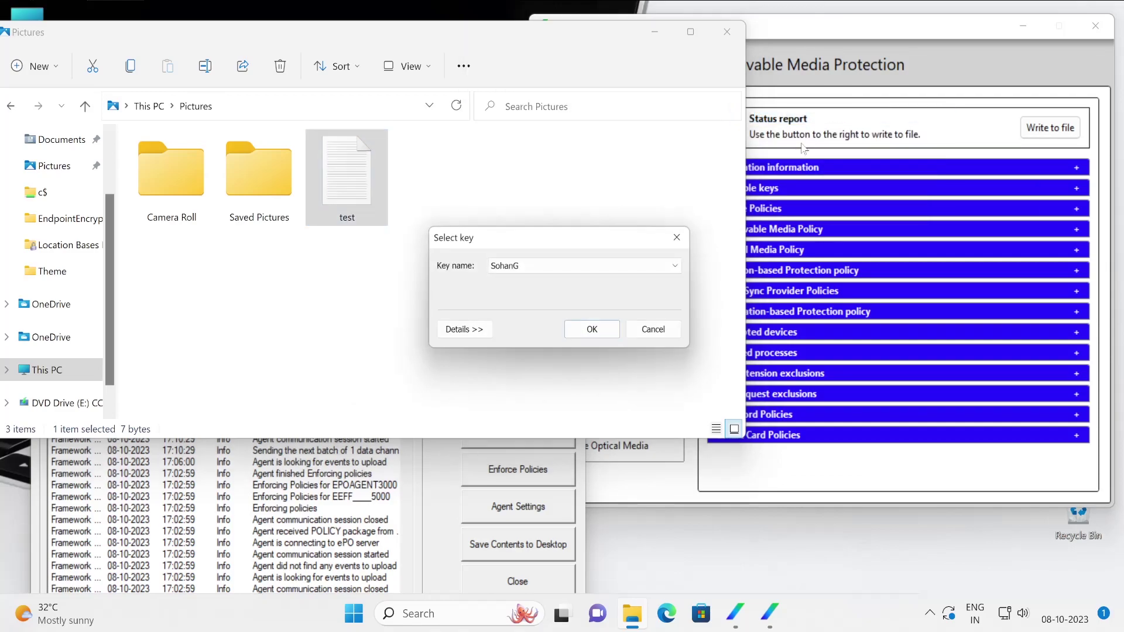
pyautogui.click(577, 266)
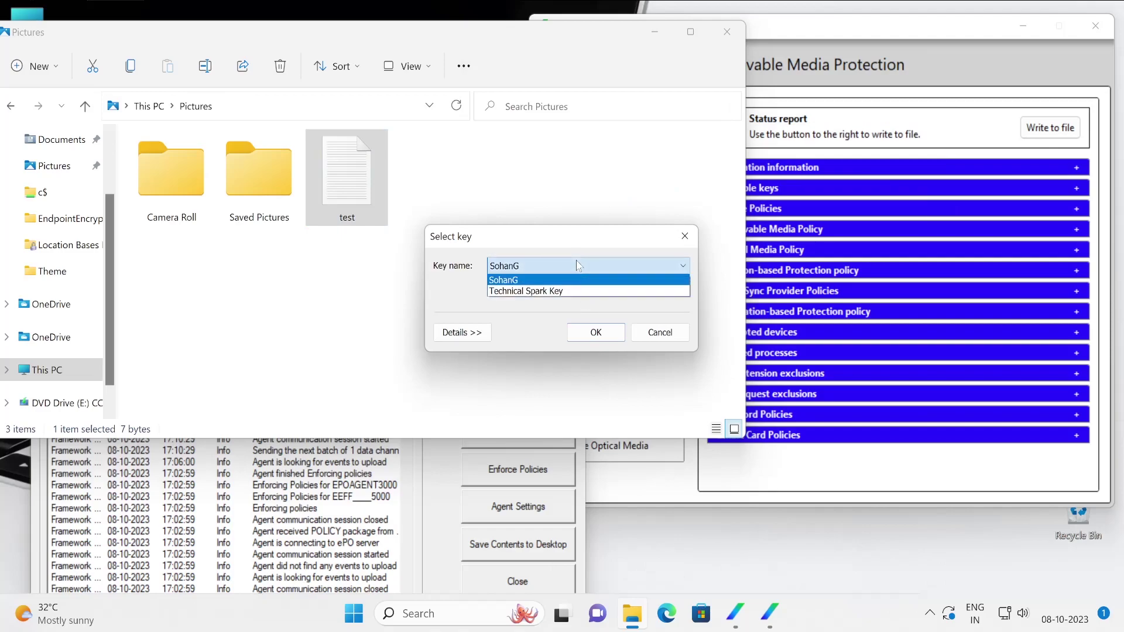
pyautogui.click(459, 328)
pyautogui.click(461, 332)
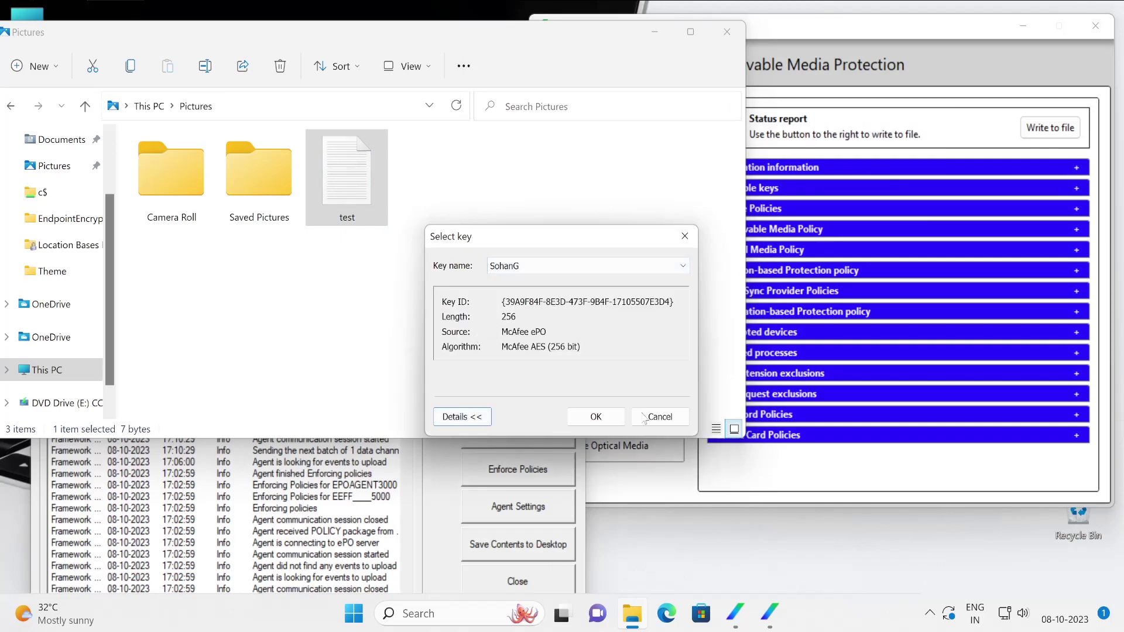
pyautogui.click(659, 417)
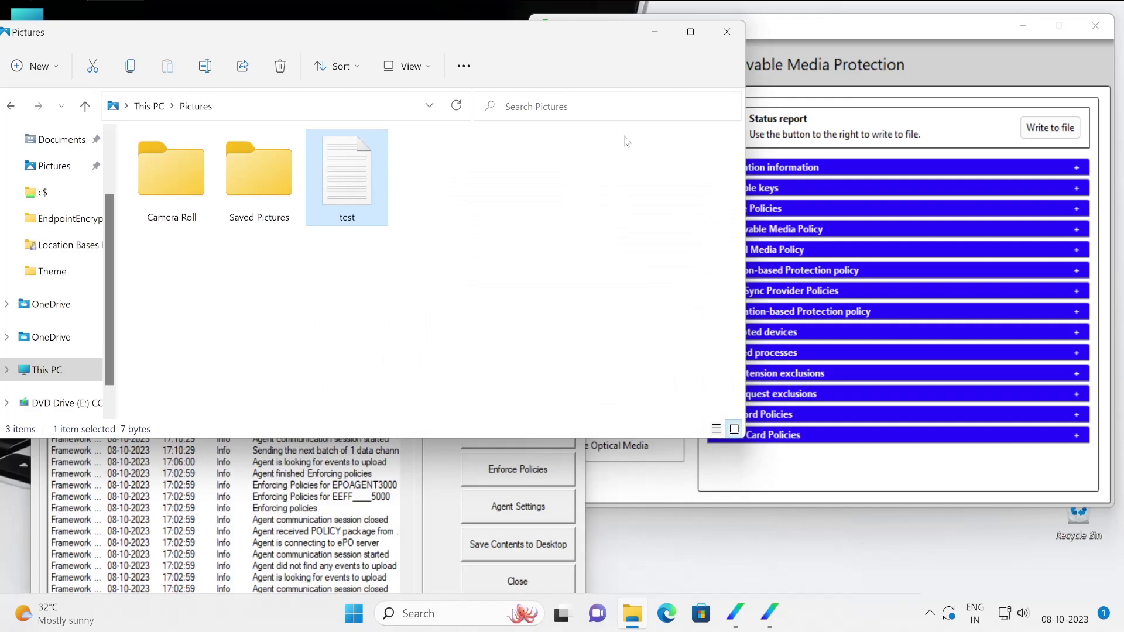
pyautogui.click(654, 32)
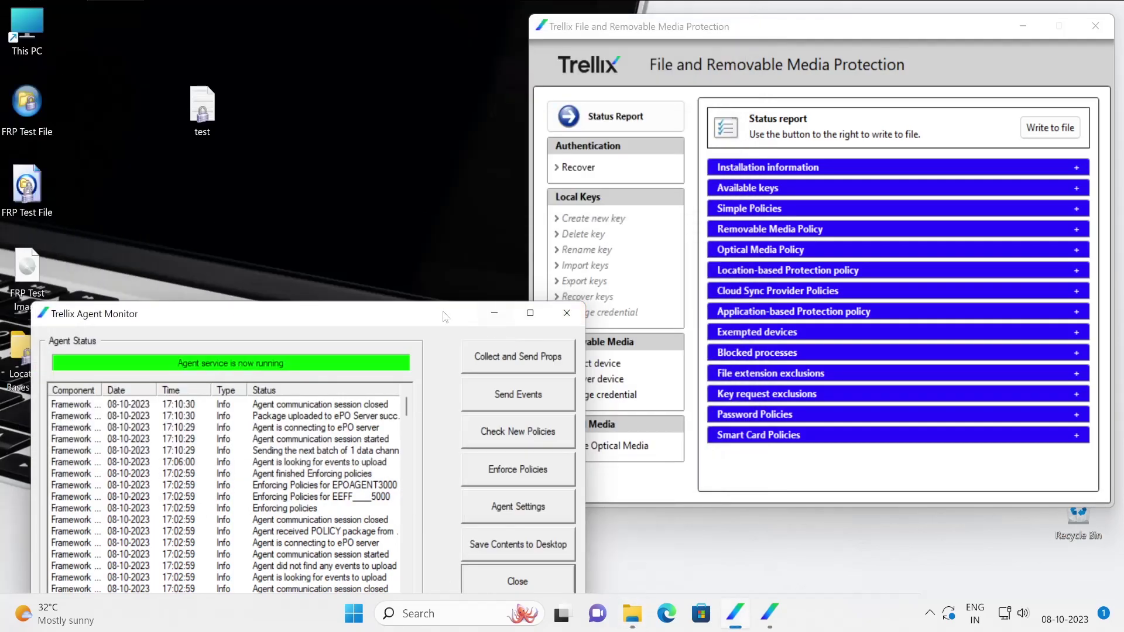
pyautogui.moveTo(447, 318); pyautogui.dragTo(419, 58)
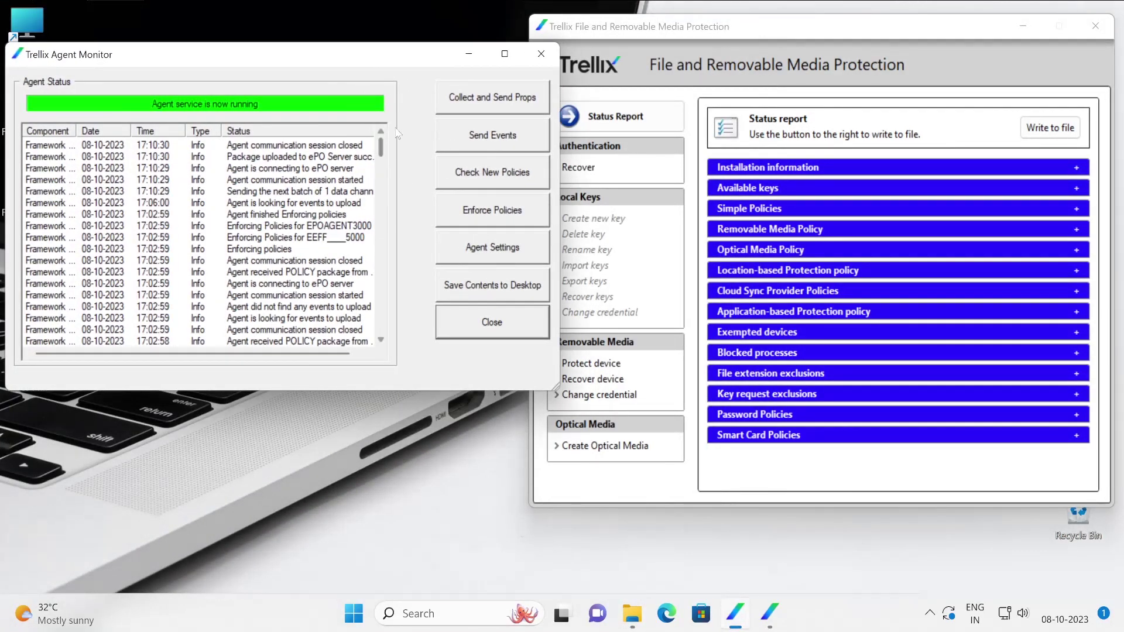
# Check for new policies and enforce them in Agent Monitor.
pyautogui.click(501, 175)
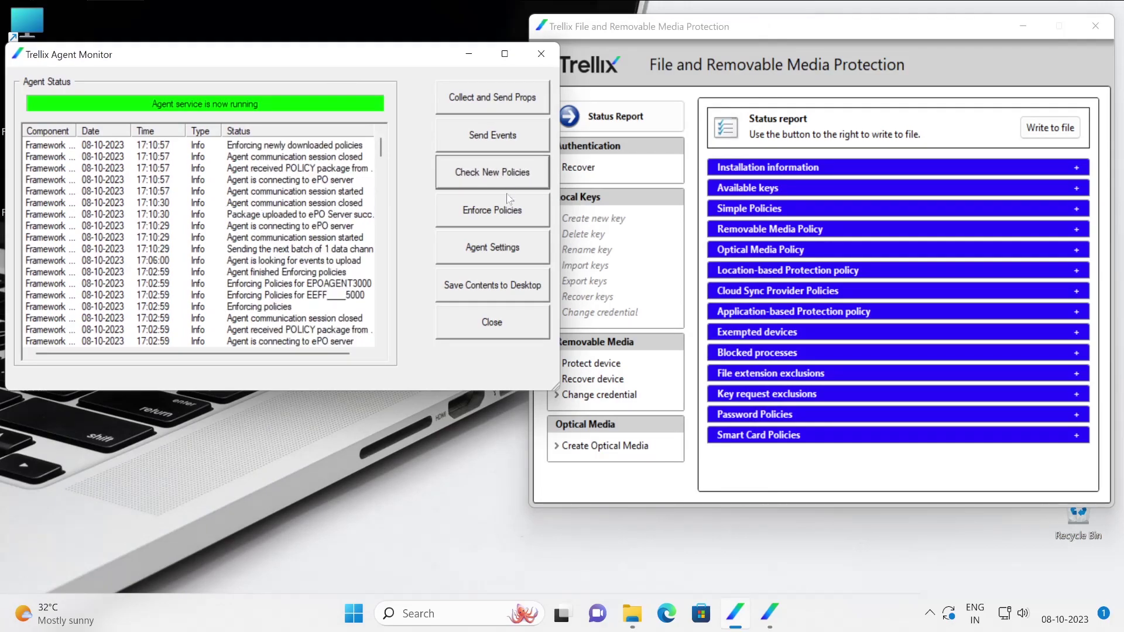
pyautogui.click(502, 218)
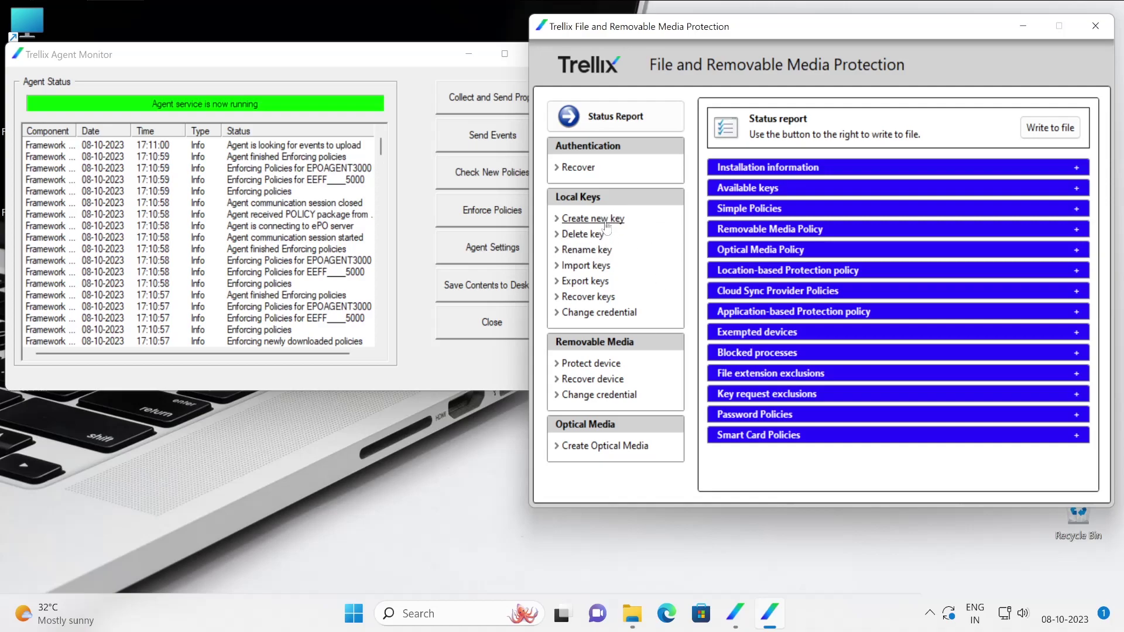
# Start a new local key on Local Disk (C:) with a password-protected key store.
pyautogui.click(605, 222)
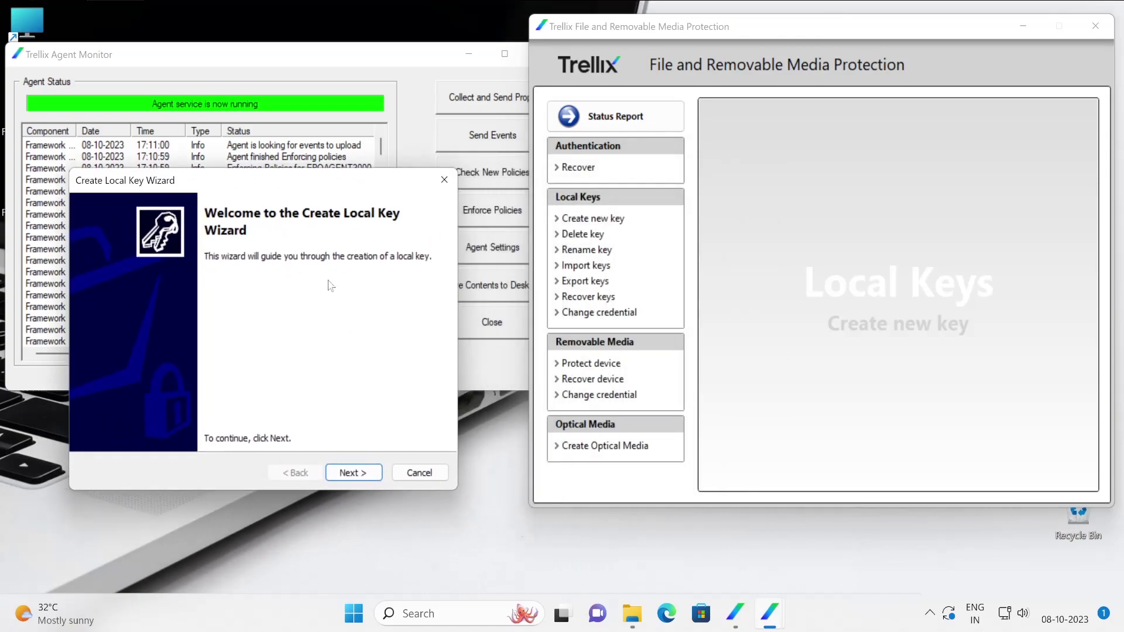
pyautogui.click(354, 473)
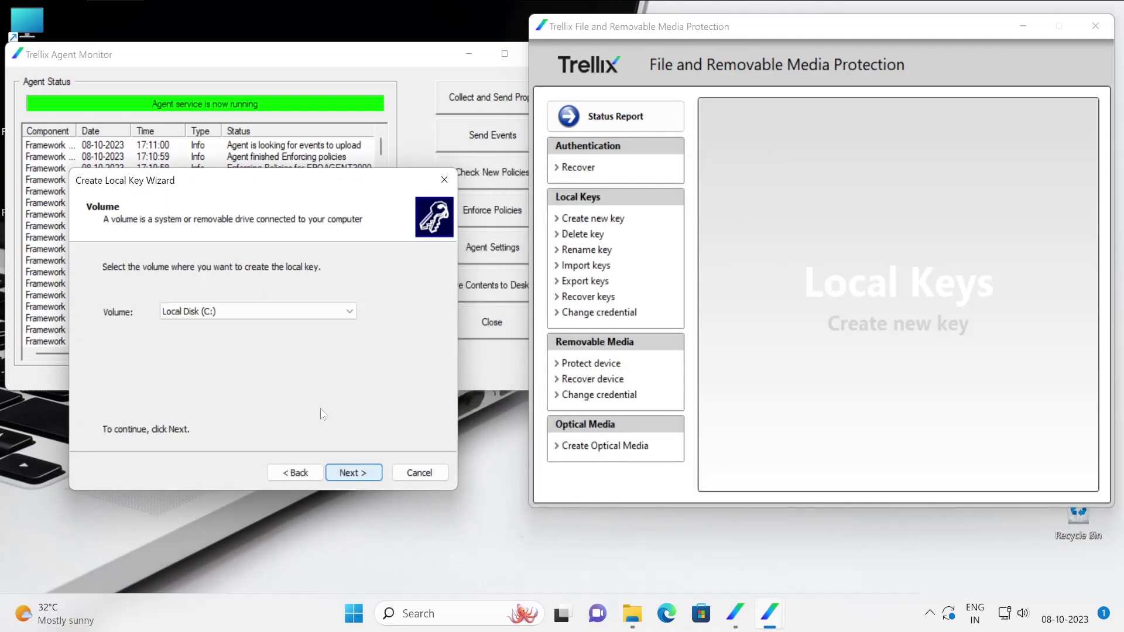
pyautogui.click(354, 473)
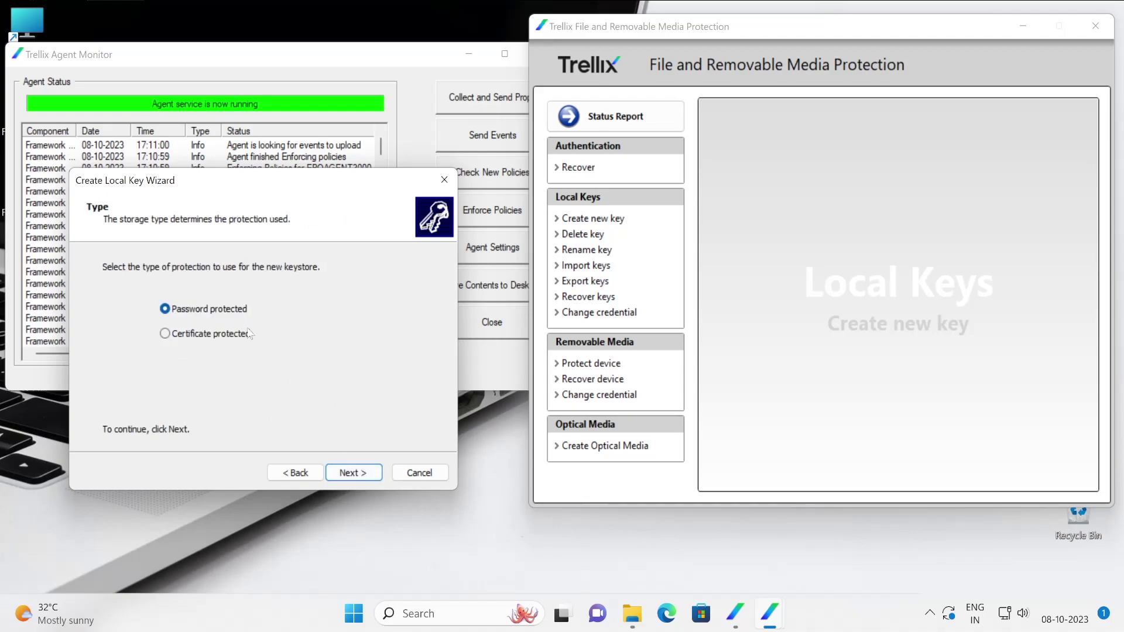
pyautogui.click(232, 335)
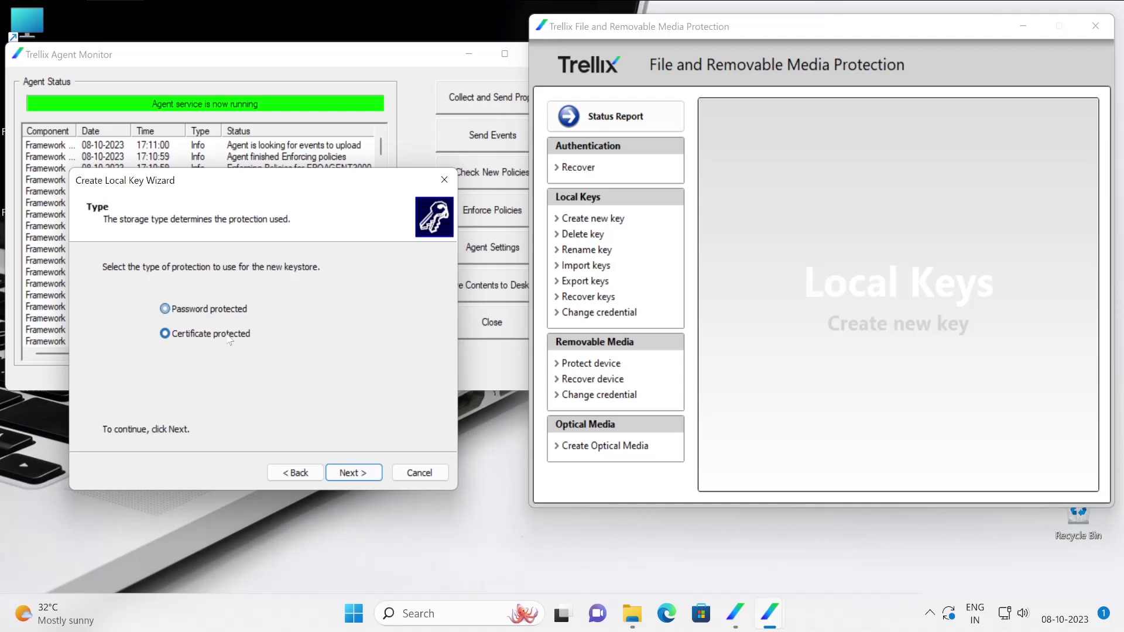
pyautogui.click(209, 311)
pyautogui.click(358, 475)
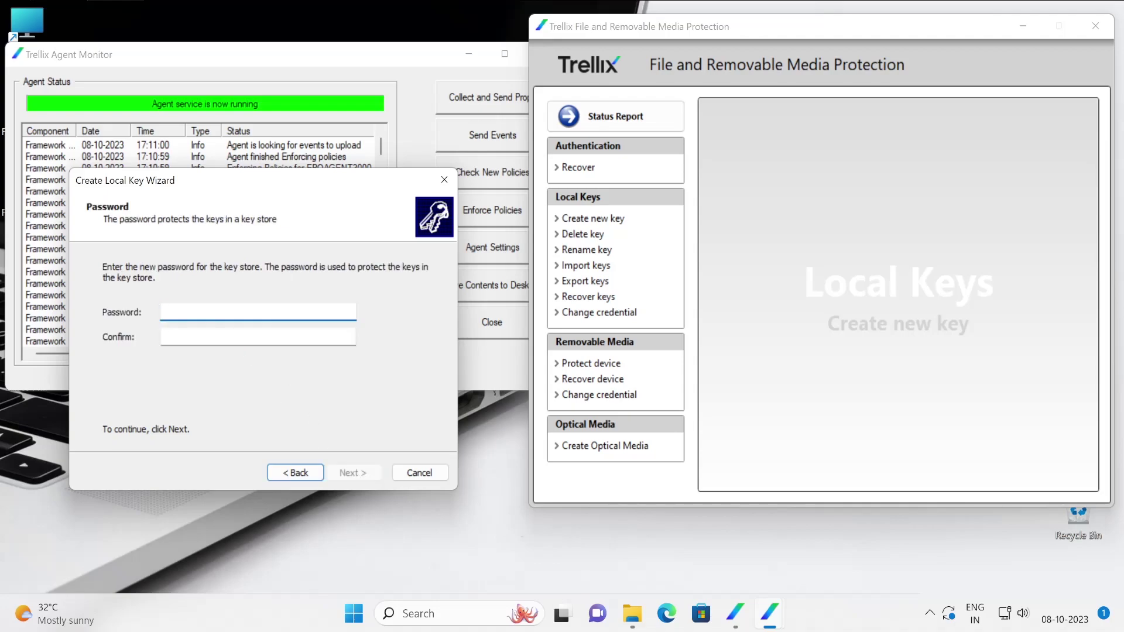
# Enter and confirm the key store password.
pyautogui.write('****')
pyautogui.press('BackSpace')
pyautogui.press('BackSpace')
pyautogui.press('BackSpace')
pyautogui.press('BackSpace')
pyautogui.press('BackSpace')
pyautogui.write('**************')
pyautogui.press('Tab')
pyautogui.write('***********')
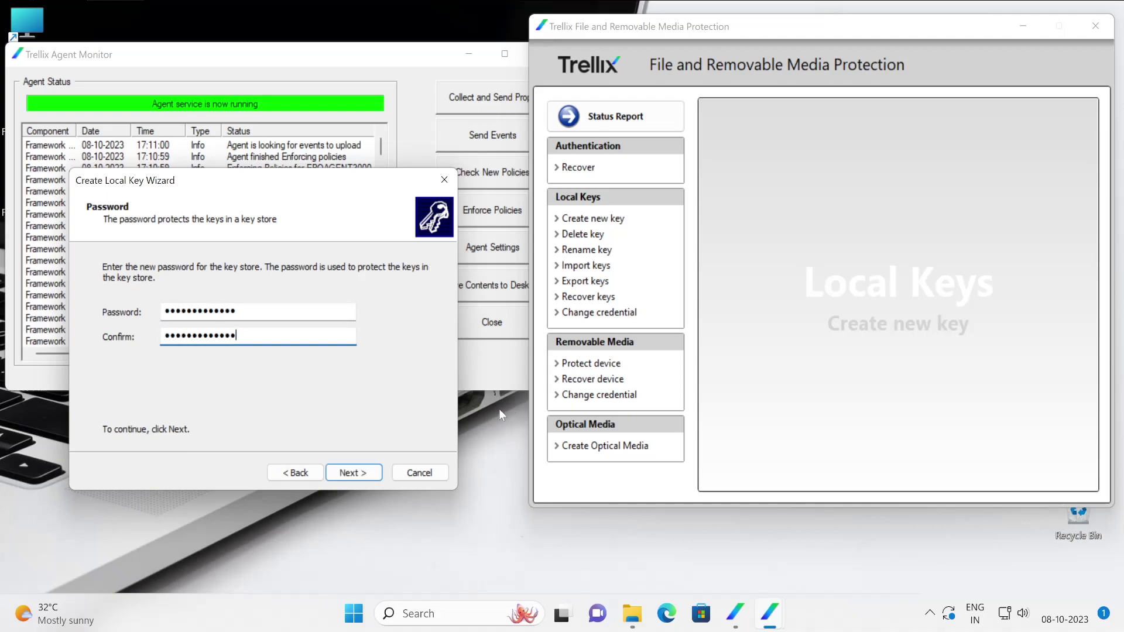
pyautogui.press('Return')
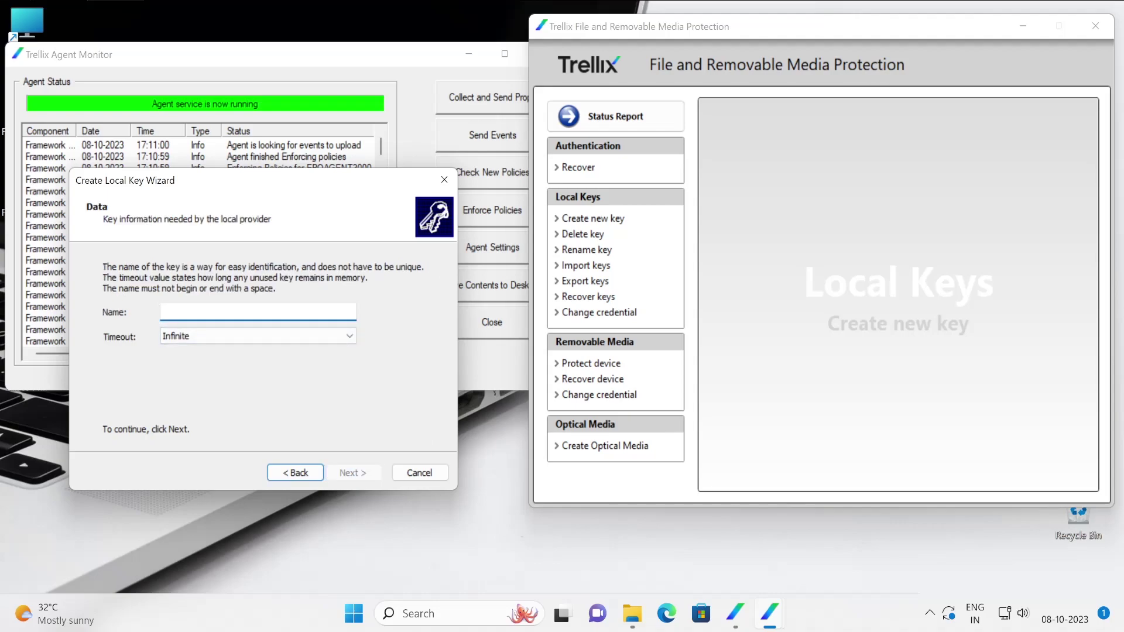
# Name the key FRPAgentLocal, keep an Infinite timeout, and complete the wizard.
pyautogui.write('e')
pyautogui.press('BackSpace')
pyautogui.write('FRPAgentLocal')
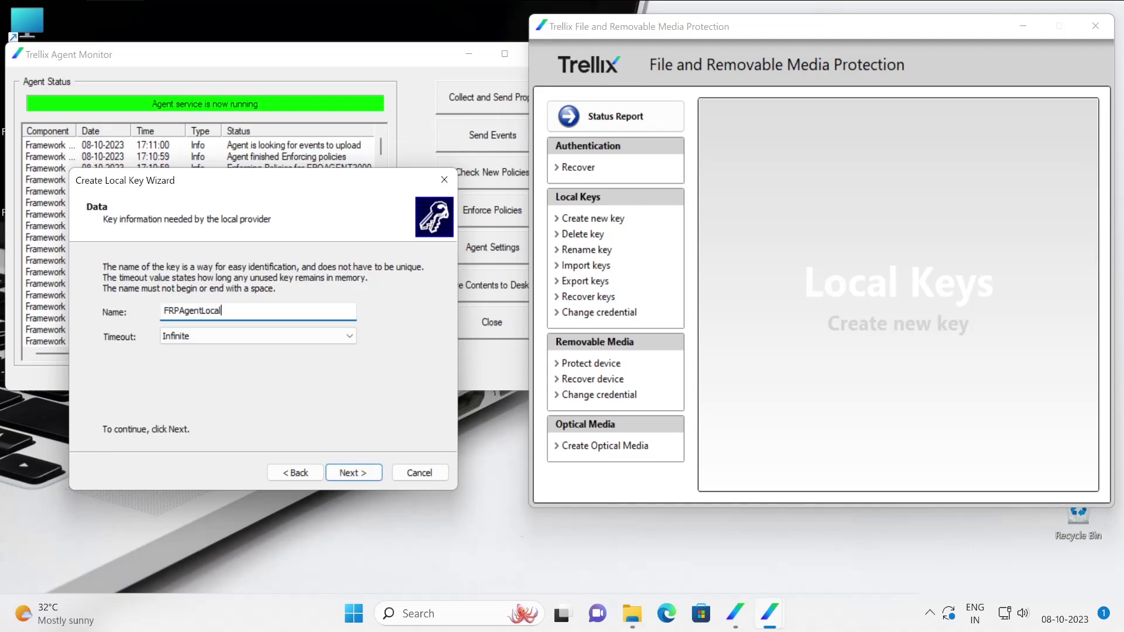
pyautogui.click(200, 339)
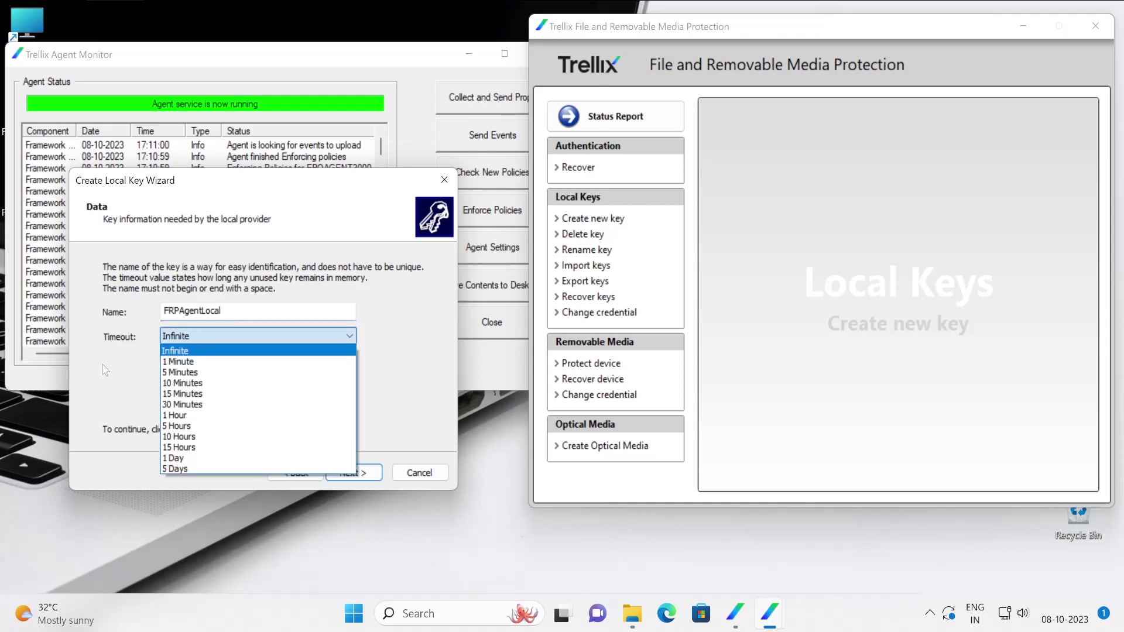
pyautogui.click(127, 375)
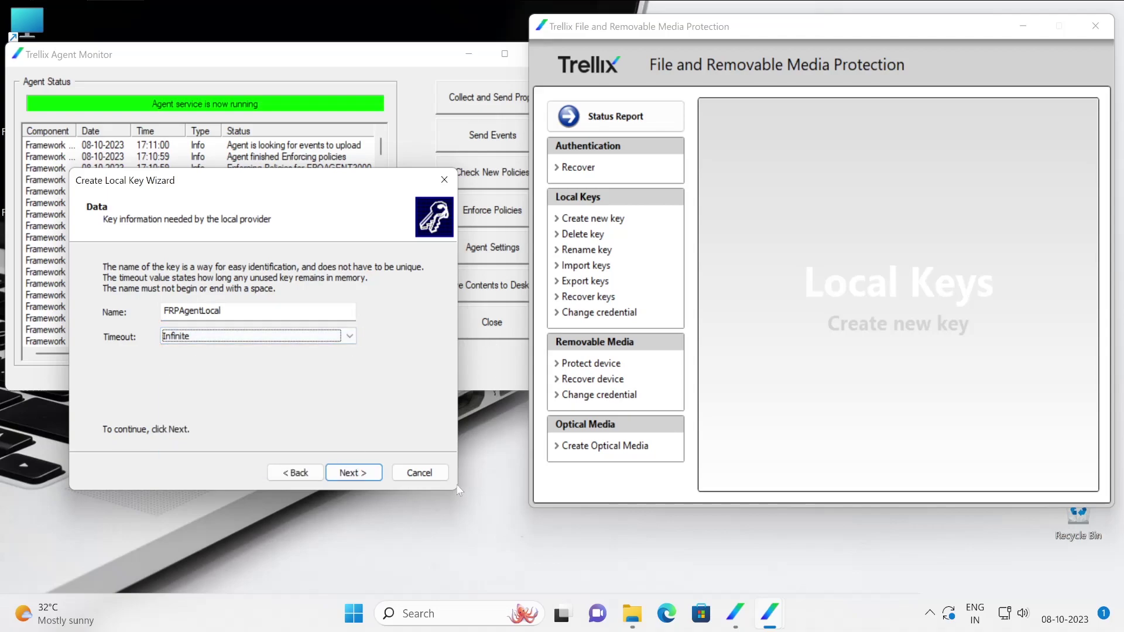
pyautogui.click(359, 475)
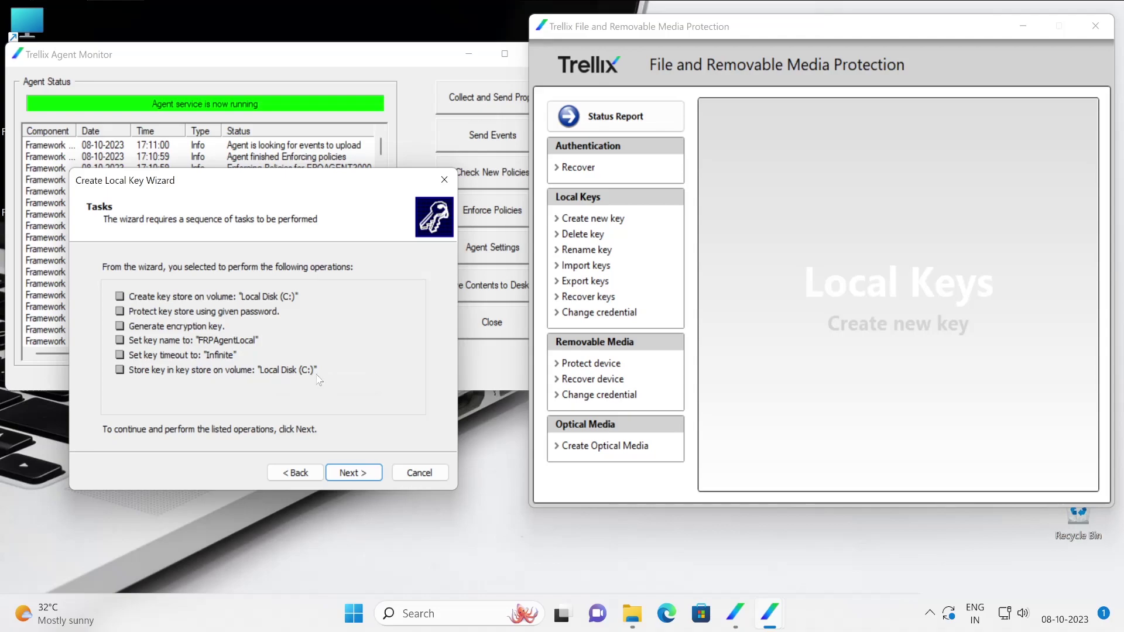
pyautogui.click(351, 473)
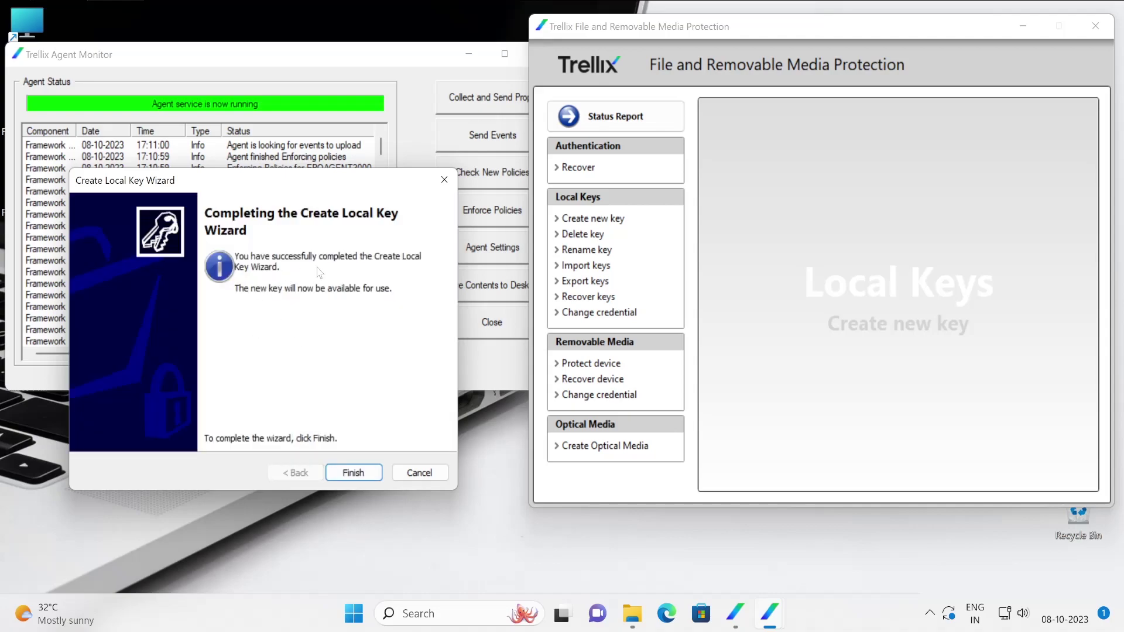
pyautogui.click(355, 474)
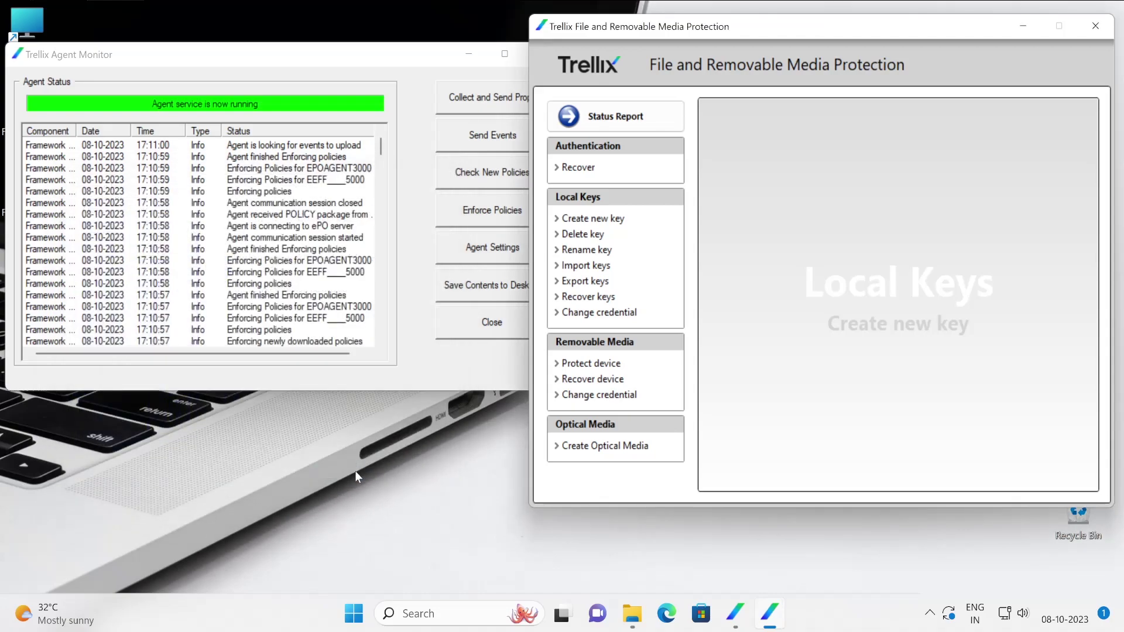
# Restore File Explorer and refresh the Pictures folder.
pyautogui.click(640, 629)
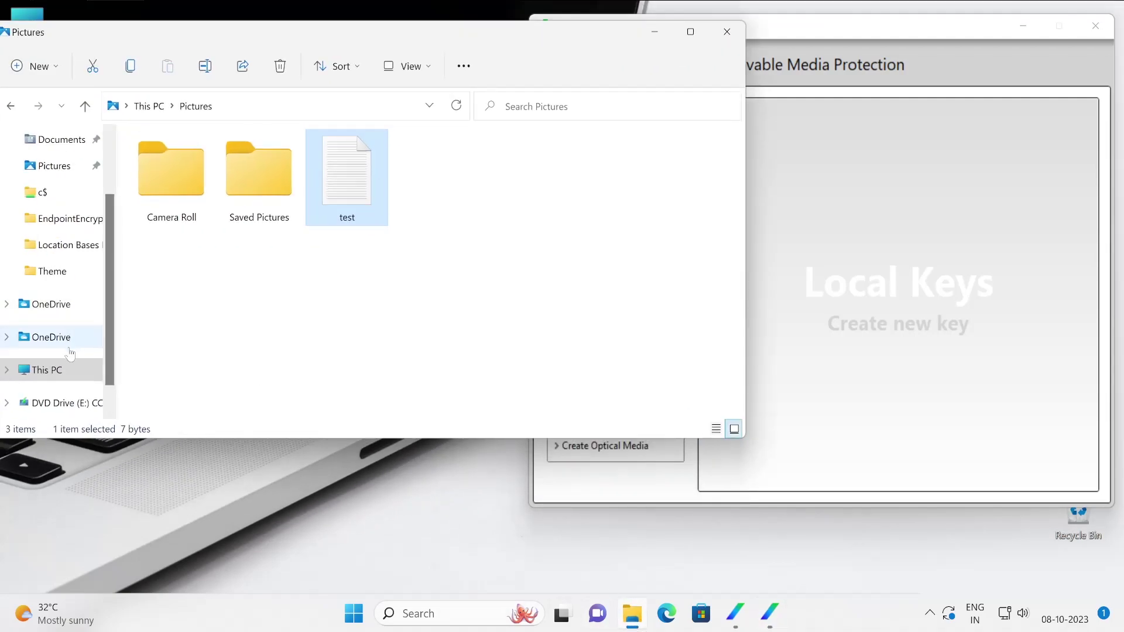
pyautogui.rightClick(493, 240)
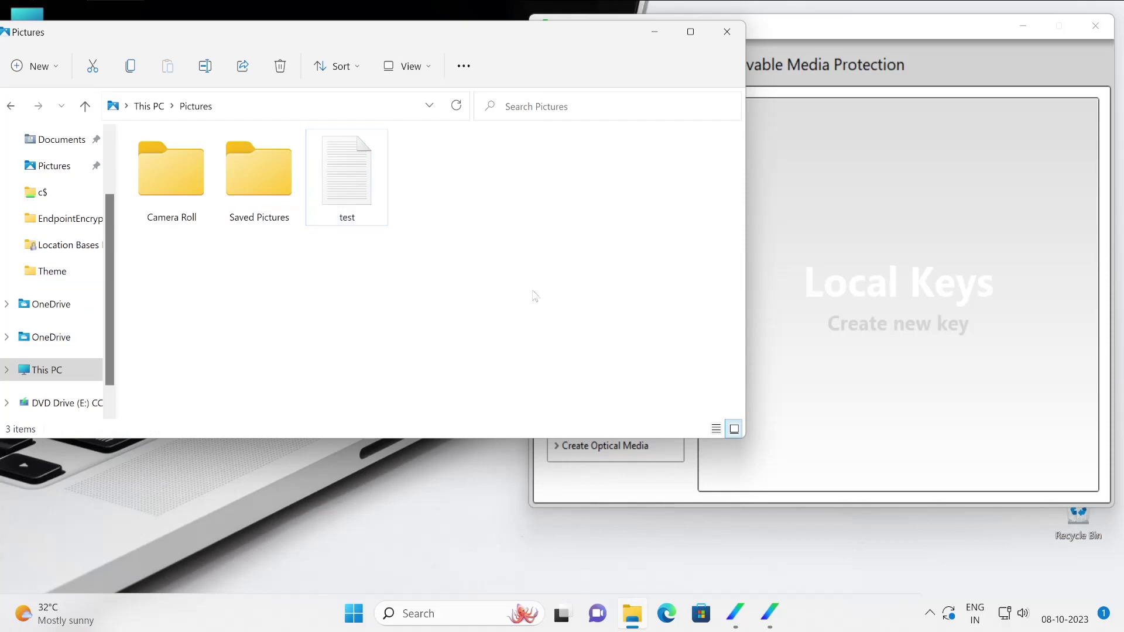
pyautogui.click(459, 104)
# Choose FRPAgentLocal as the key for the test file in the Trellix FRP menu.
pyautogui.rightClick(360, 180)
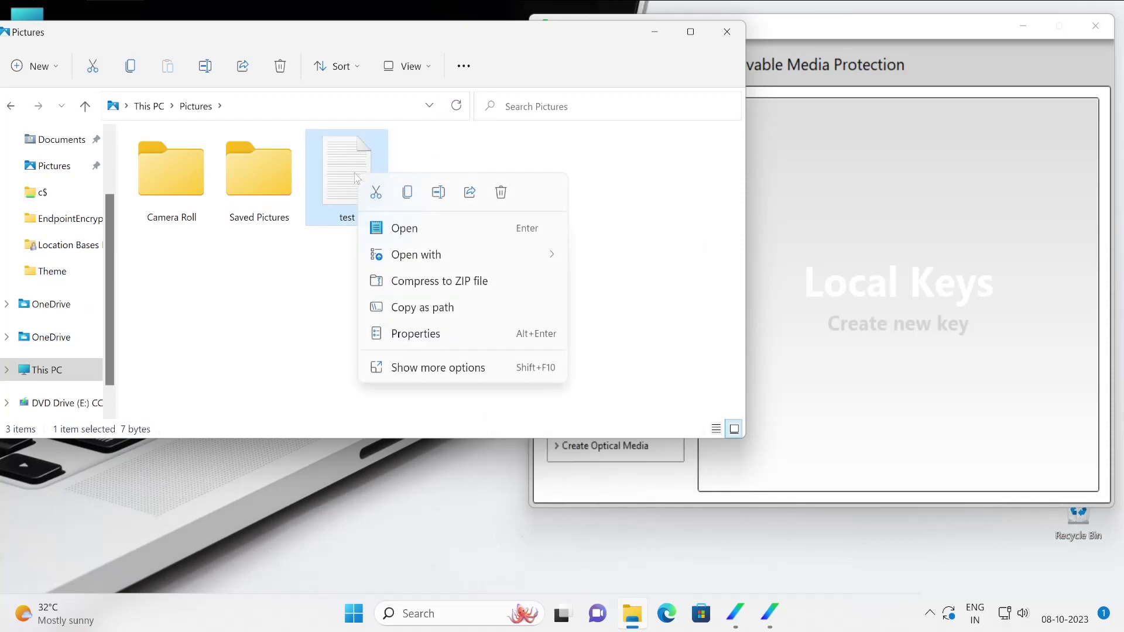
pyautogui.click(443, 378)
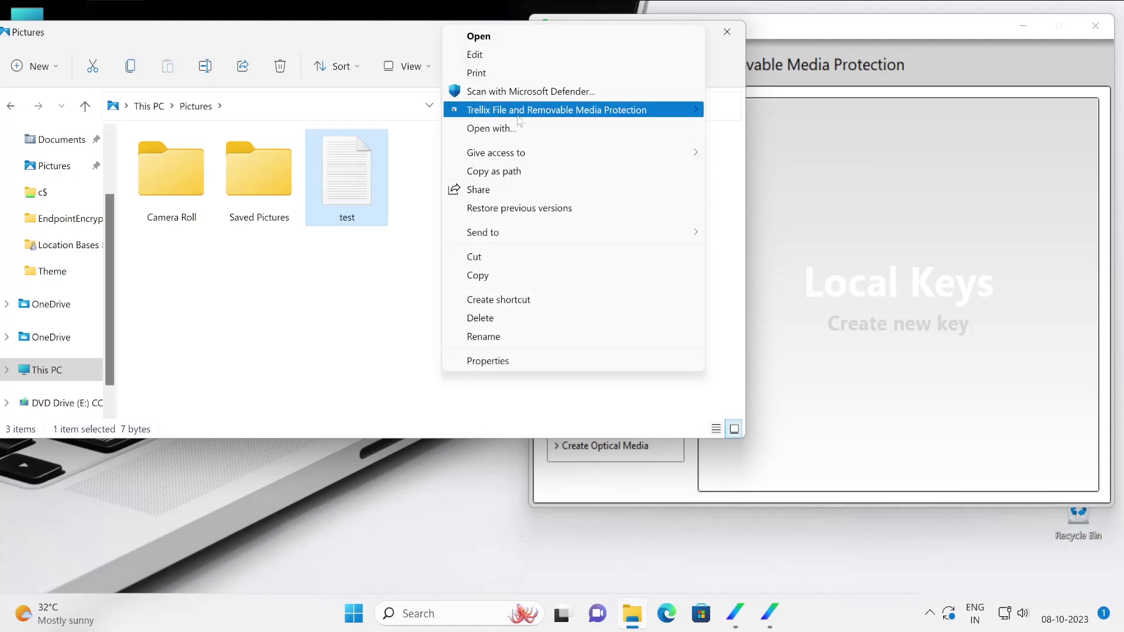
pyautogui.moveTo(644, 110)
pyautogui.click(744, 129)
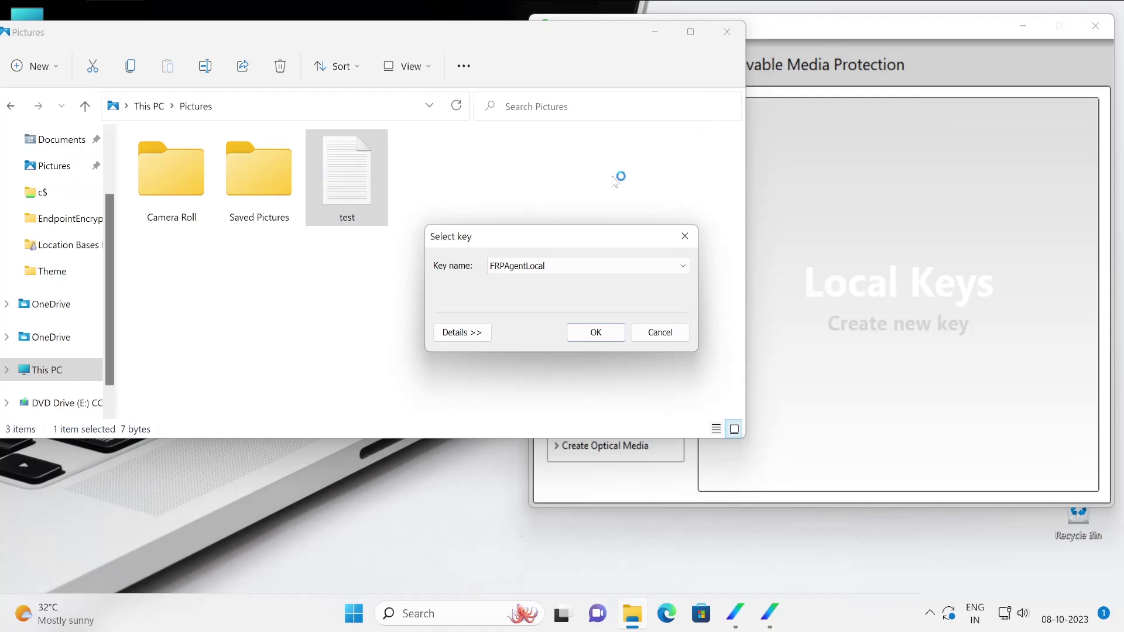
pyautogui.click(539, 267)
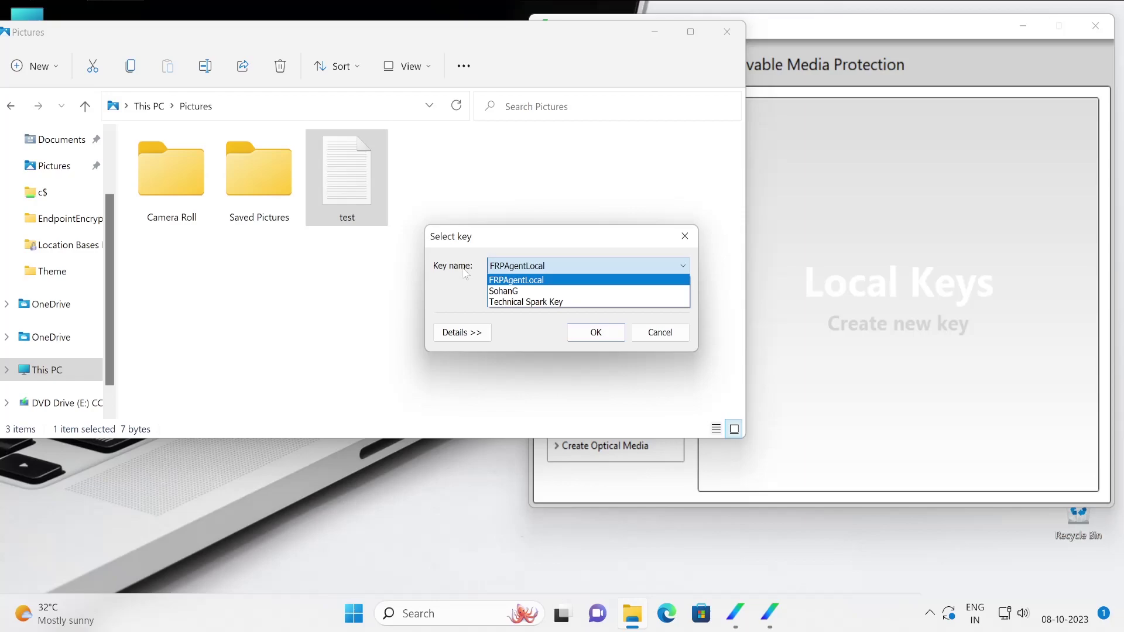
pyautogui.click(505, 281)
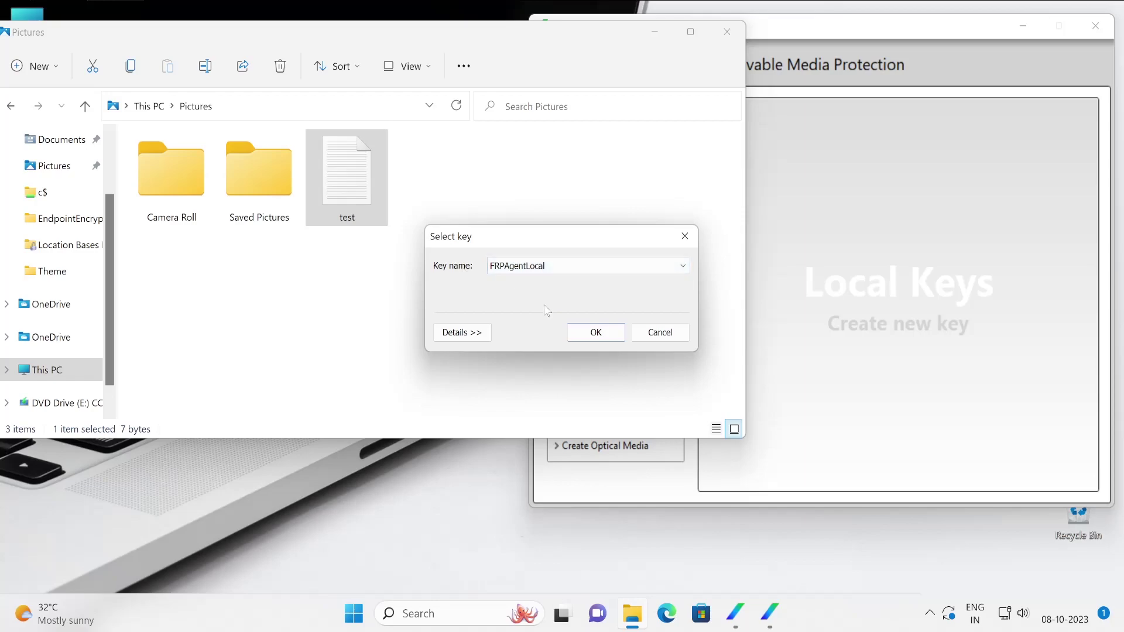
pyautogui.click(594, 334)
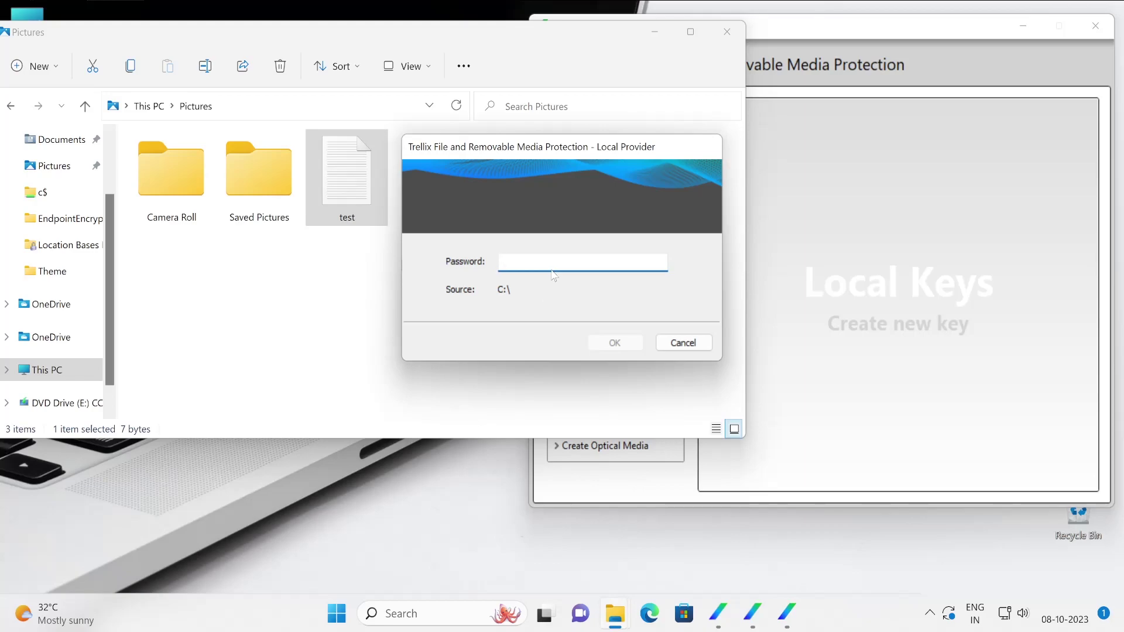
# Enter and confirm the key store password to encrypt the Pictures test file with the FRPAgentLocal key.
pyautogui.write('1234567')
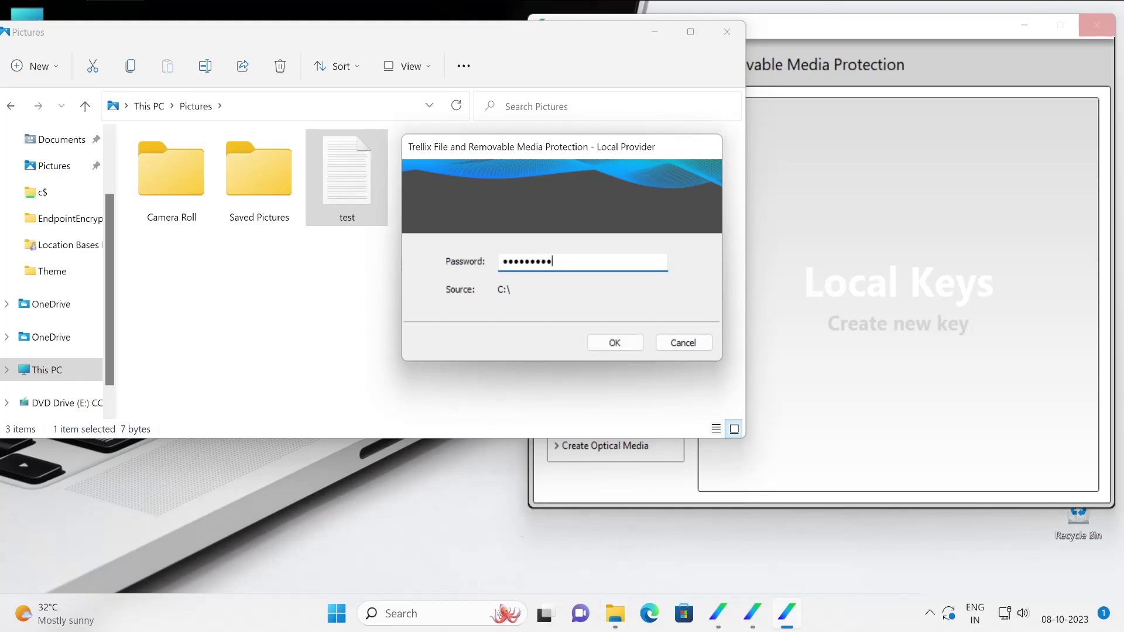
pyautogui.press('Return')
pyautogui.write('12345')
pyautogui.press('Return')
pyautogui.write('••••••')
pyautogui.click(616, 344)
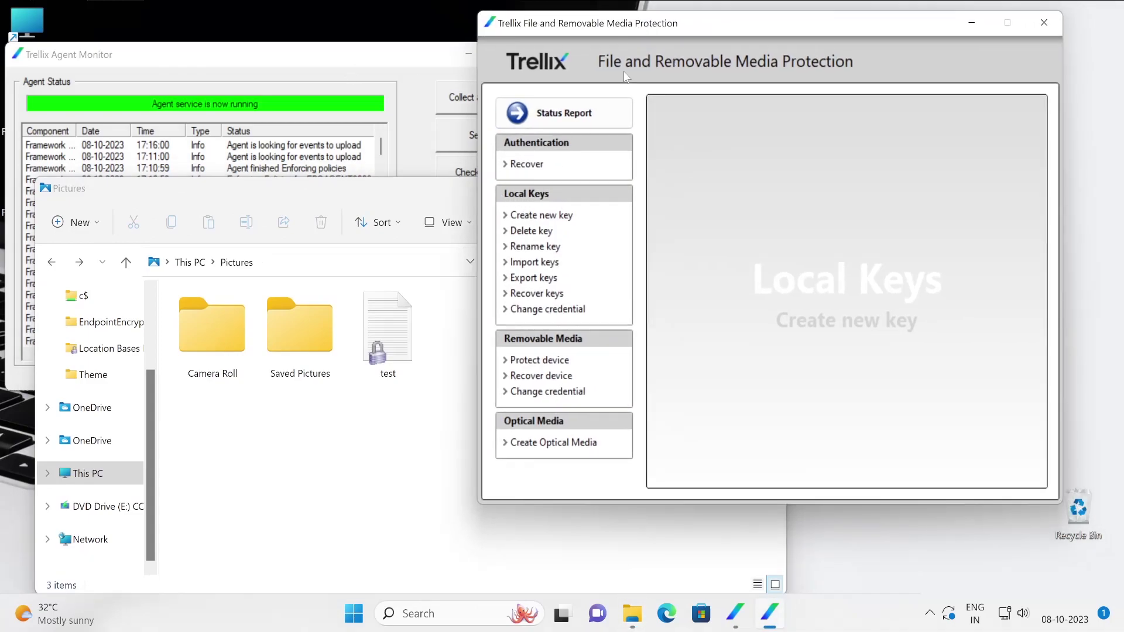
pyautogui.click(541, 234)
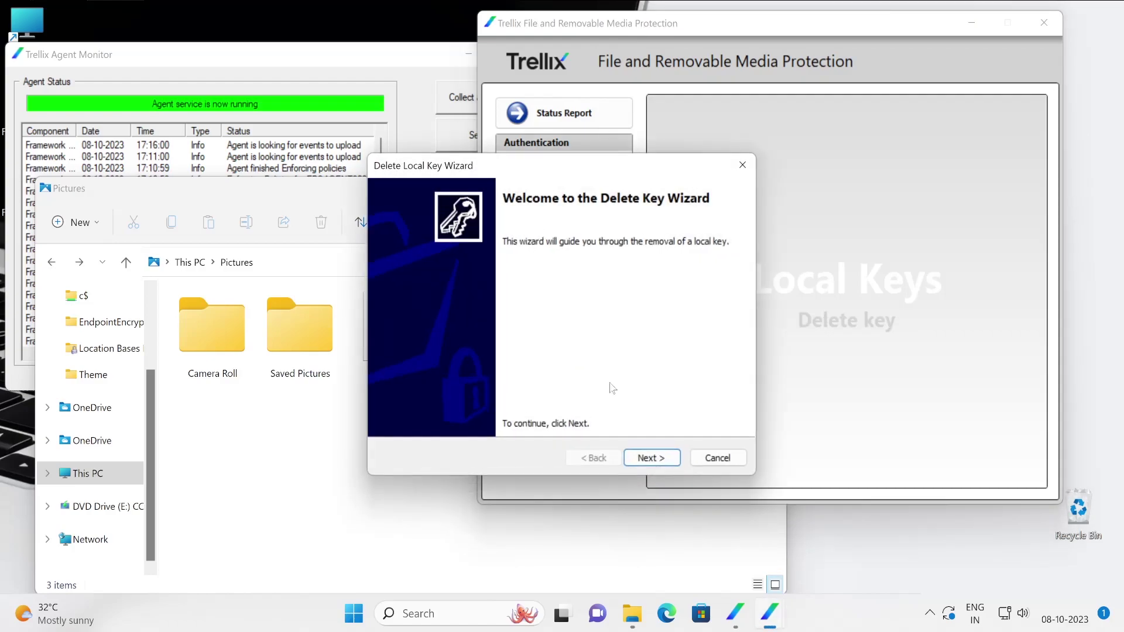
pyautogui.click(652, 458)
pyautogui.click(548, 299)
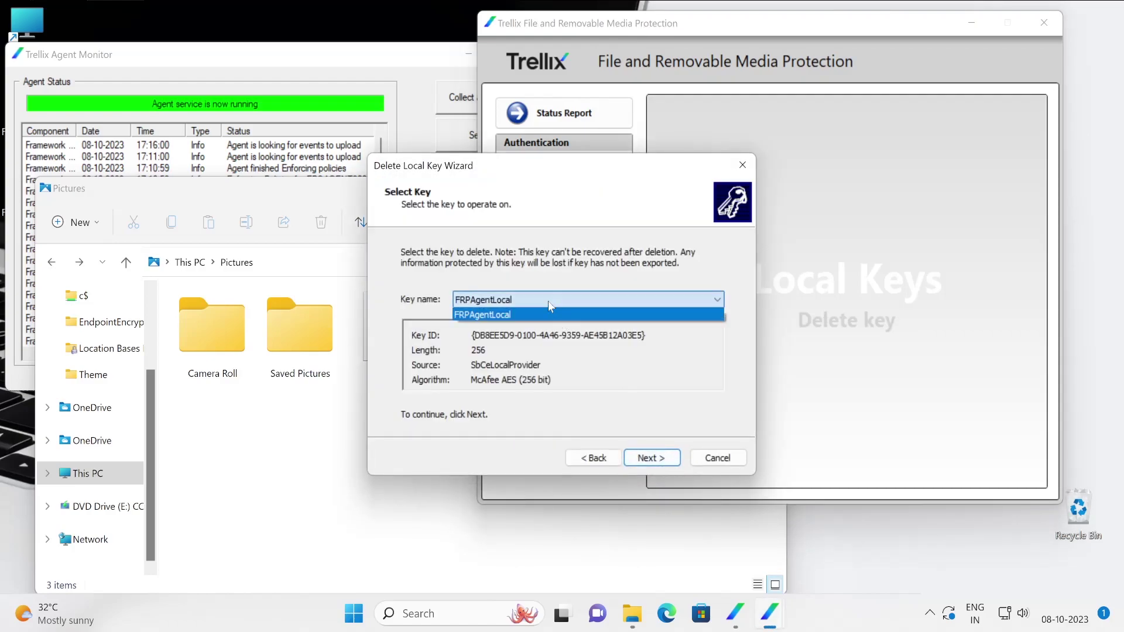
pyautogui.click(548, 311)
pyautogui.click(718, 458)
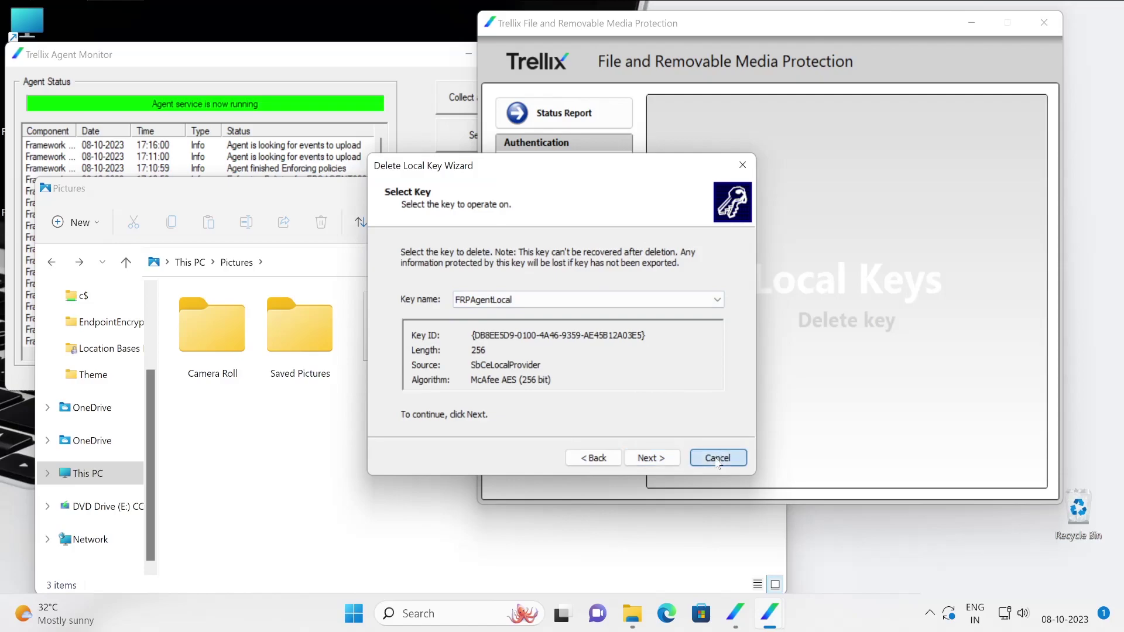
pyautogui.click(556, 247)
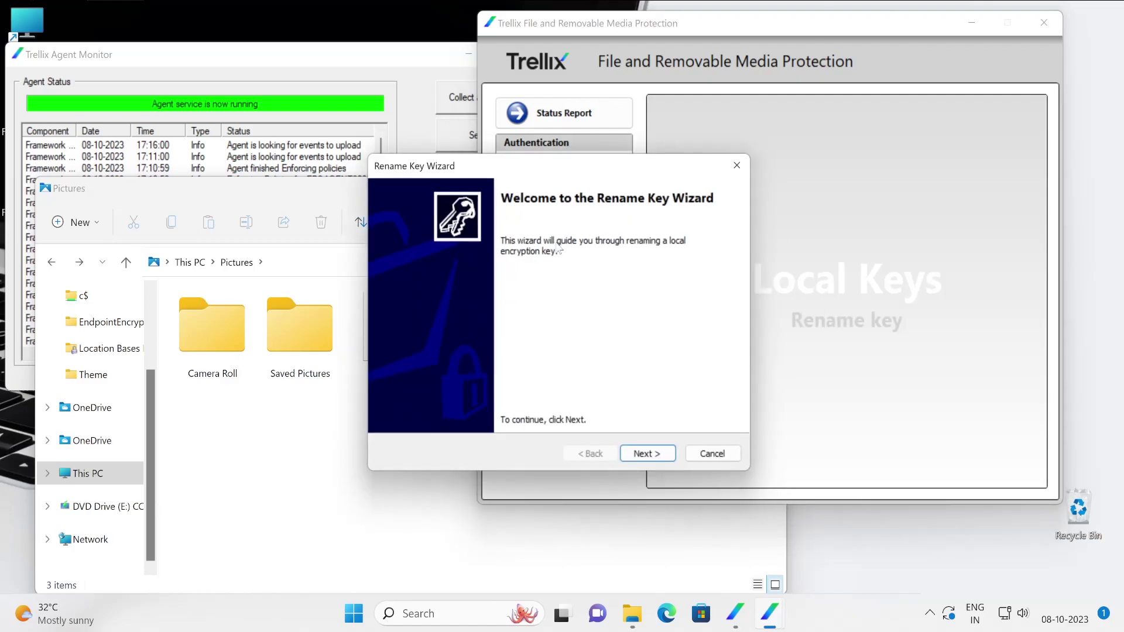
pyautogui.click(648, 457)
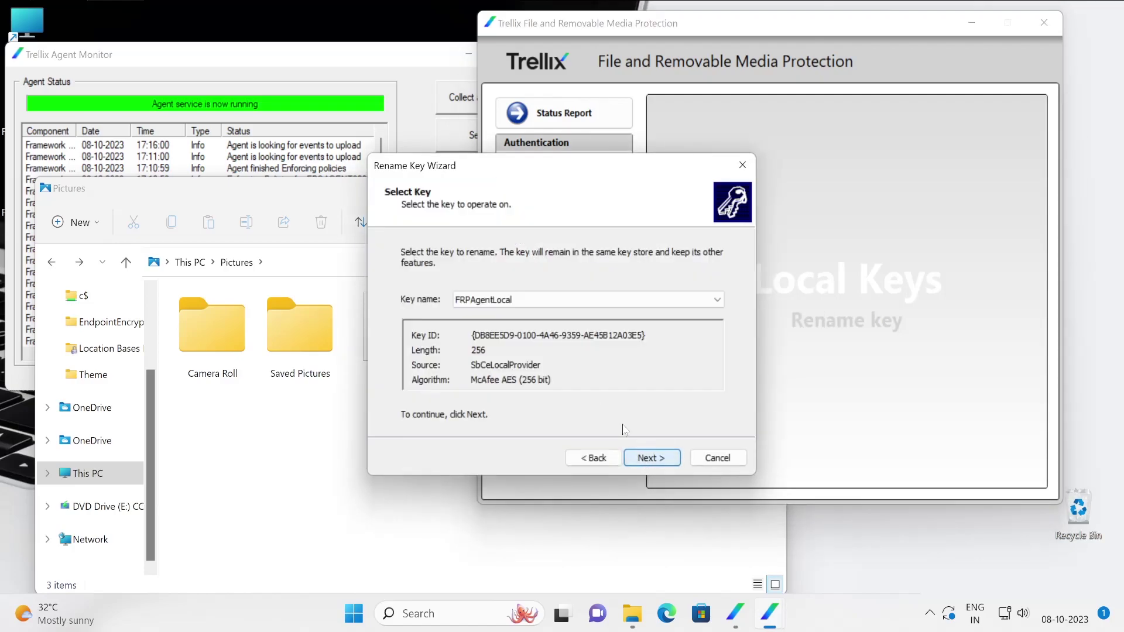
pyautogui.click(534, 300)
pyautogui.click(535, 311)
pyautogui.click(645, 458)
pyautogui.click(718, 459)
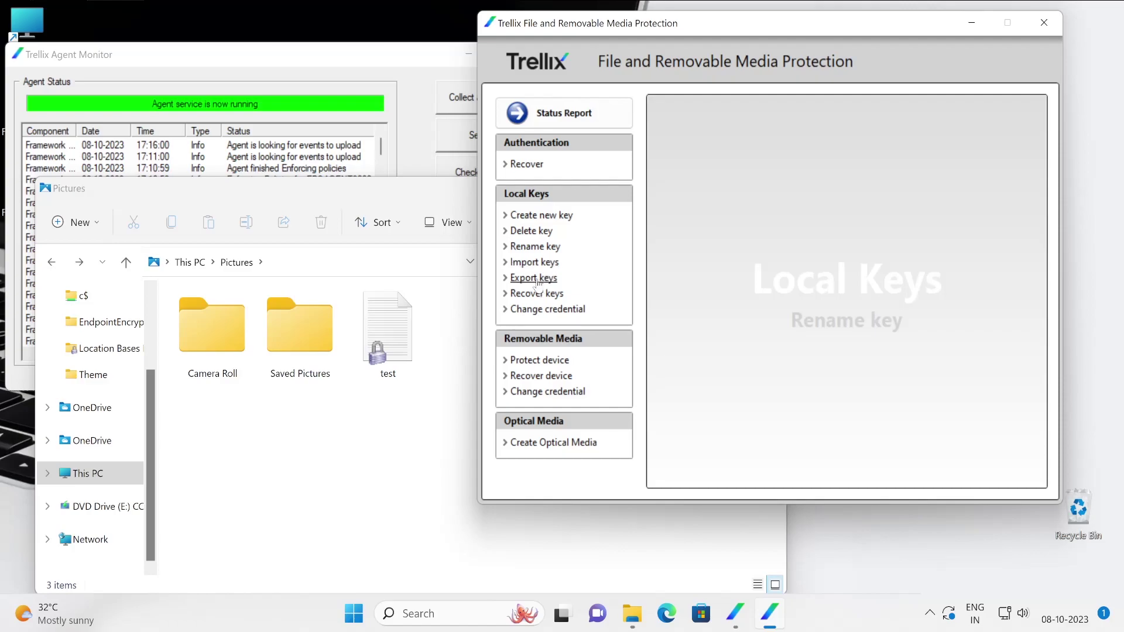
pyautogui.click(536, 280)
pyautogui.click(668, 459)
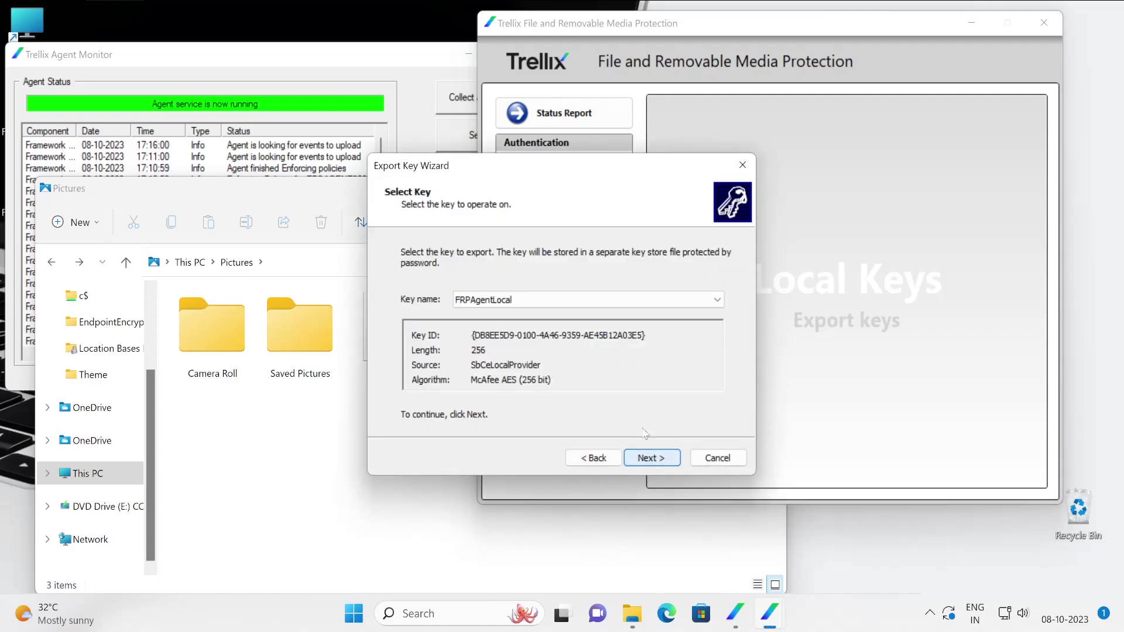
pyautogui.click(716, 459)
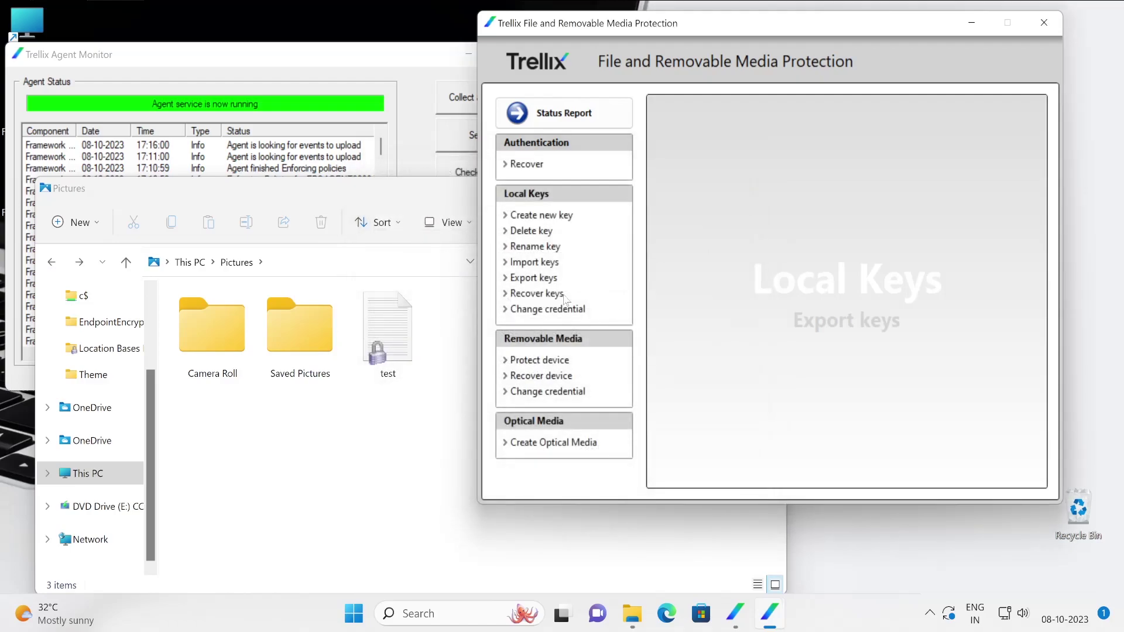
pyautogui.click(536, 269)
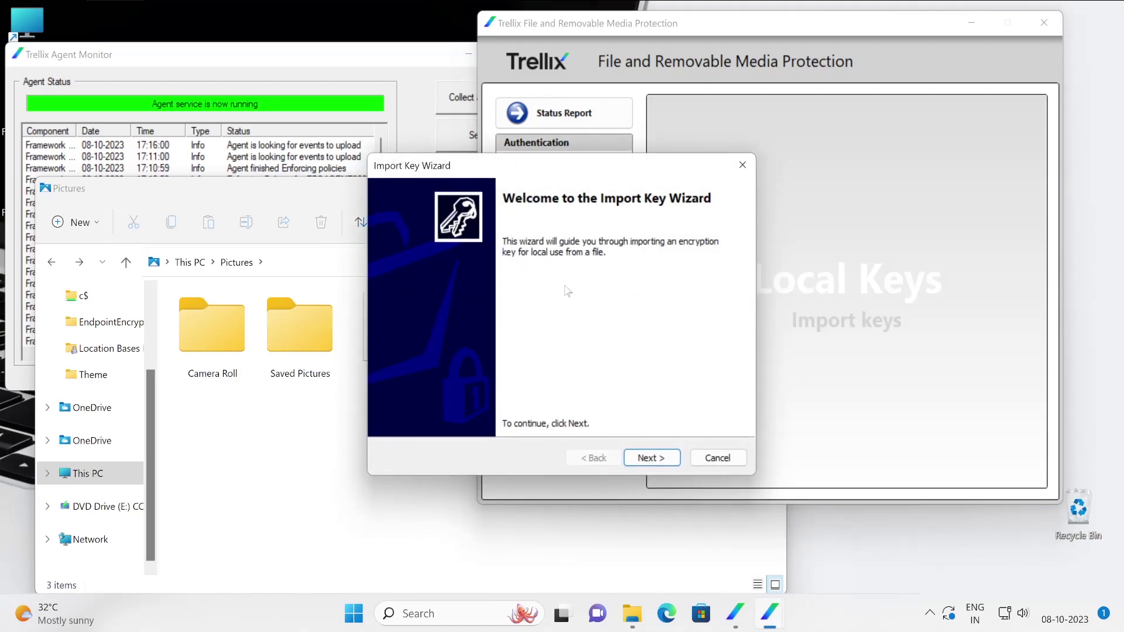
pyautogui.click(662, 456)
pyautogui.click(645, 296)
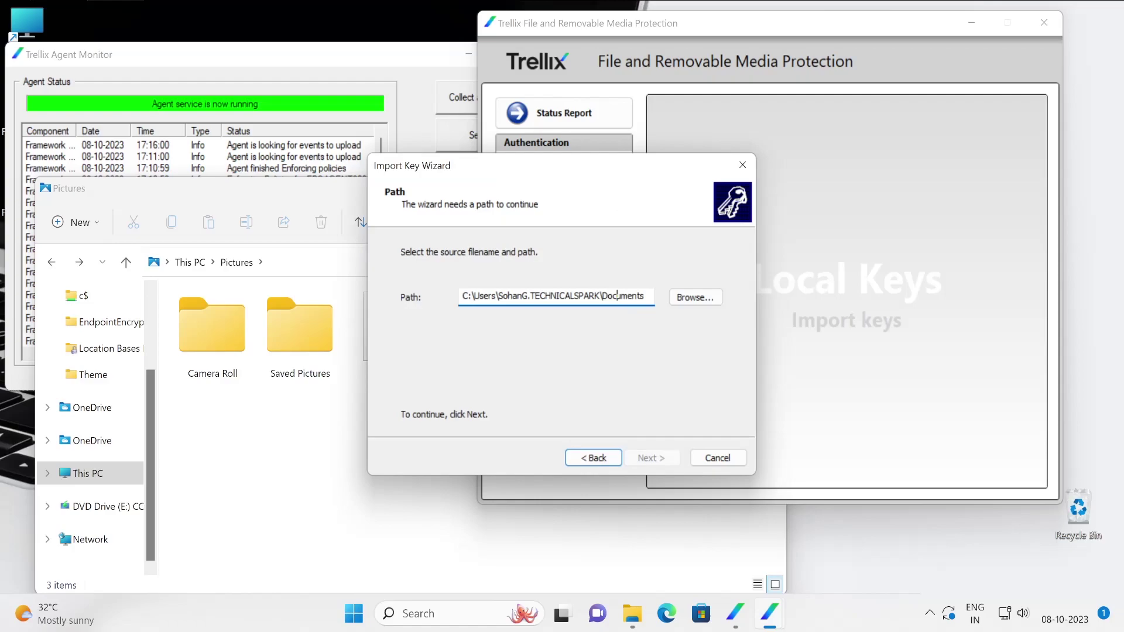
pyautogui.moveTo(644, 296); pyautogui.dragTo(608, 295)
pyautogui.click(717, 458)
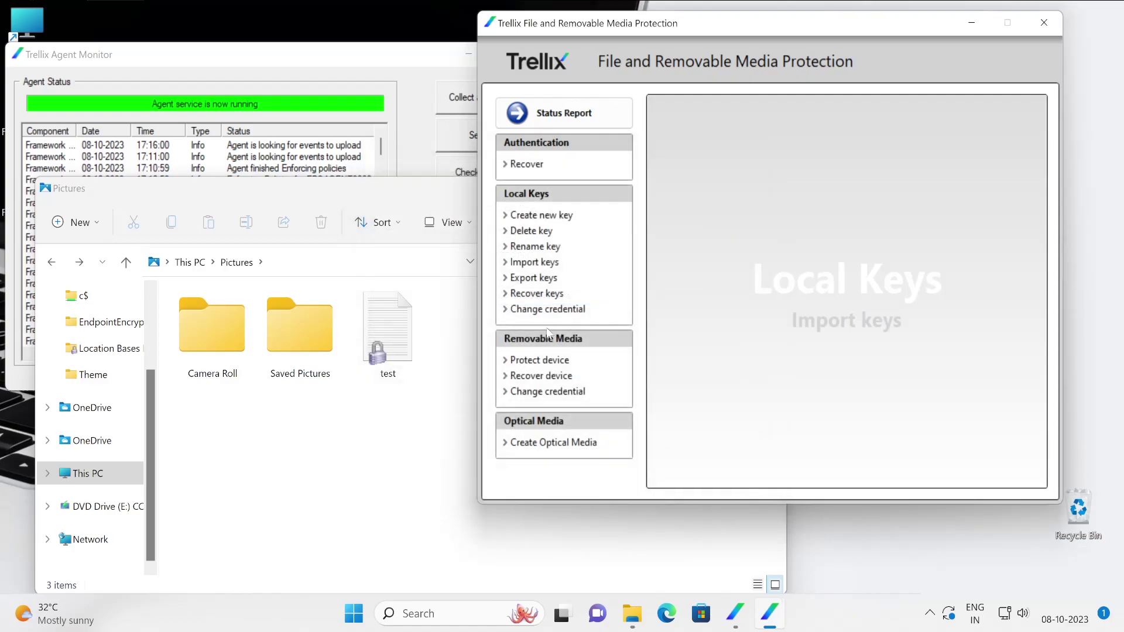
pyautogui.click(537, 294)
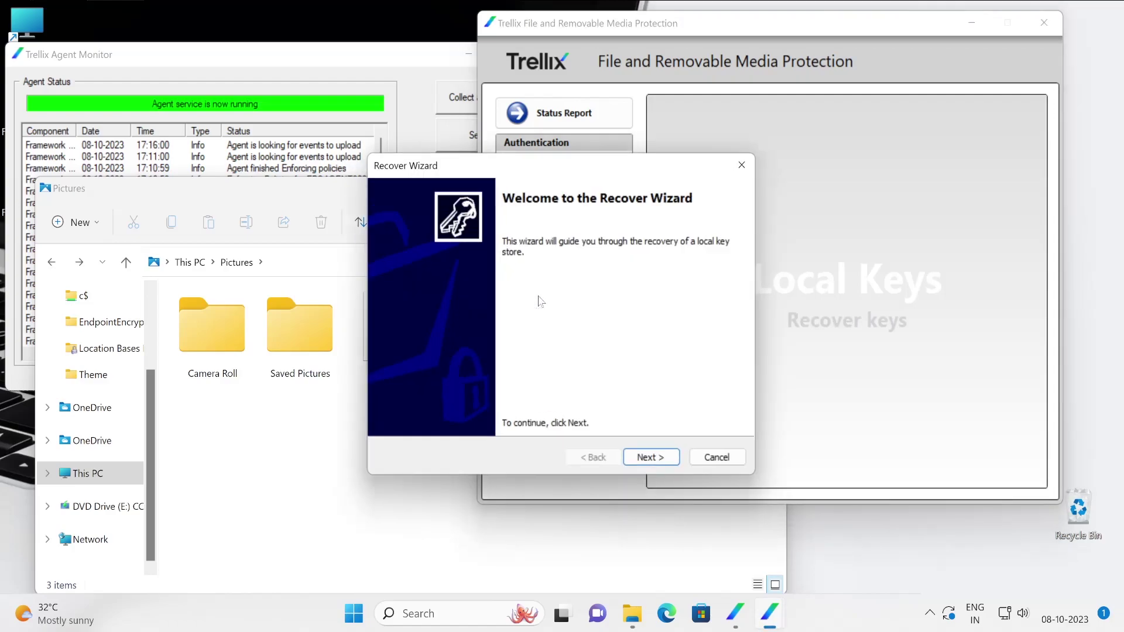
pyautogui.click(647, 459)
pyautogui.click(647, 459)
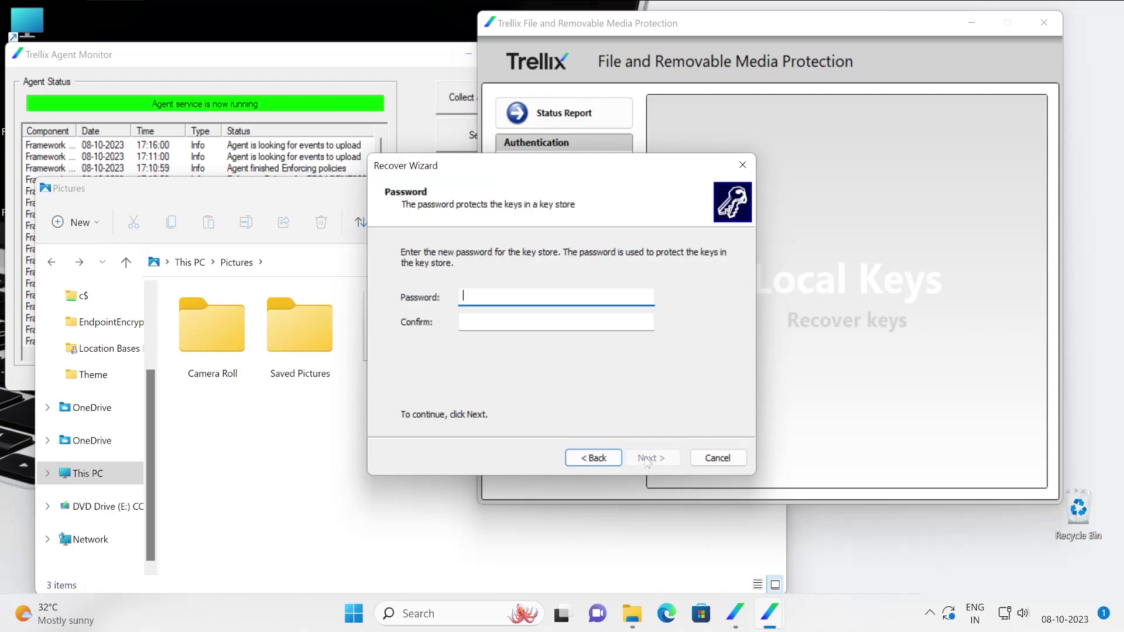
pyautogui.click(718, 458)
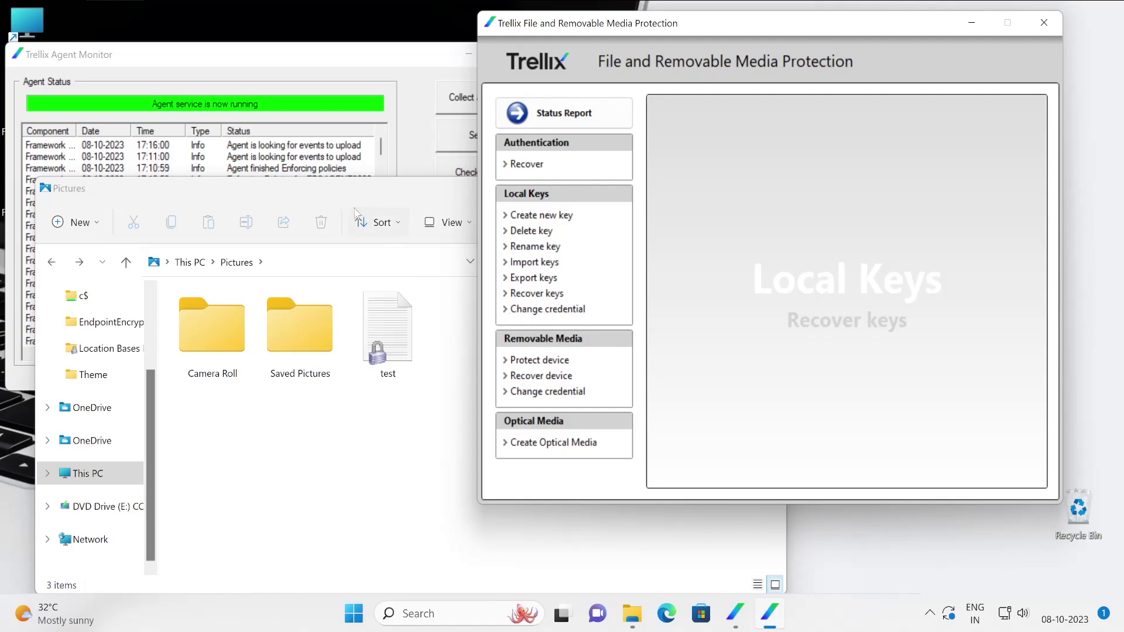
pyautogui.click(368, 195)
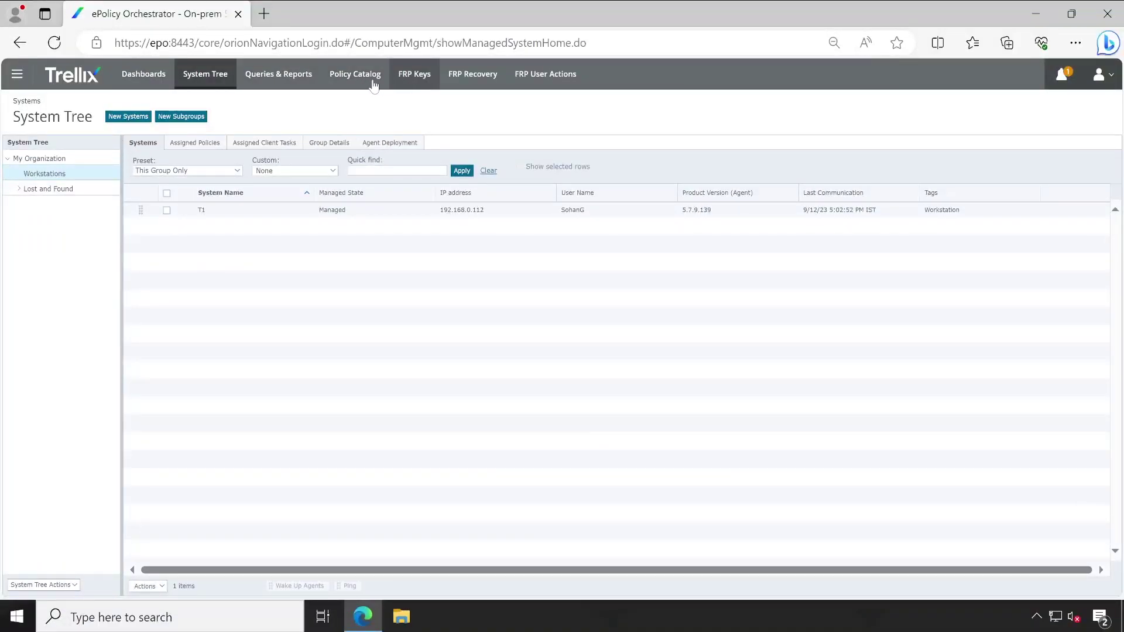
# Open Dashboards and view the FRP: Cloud Provider Dashboard.
pyautogui.click(143, 86)
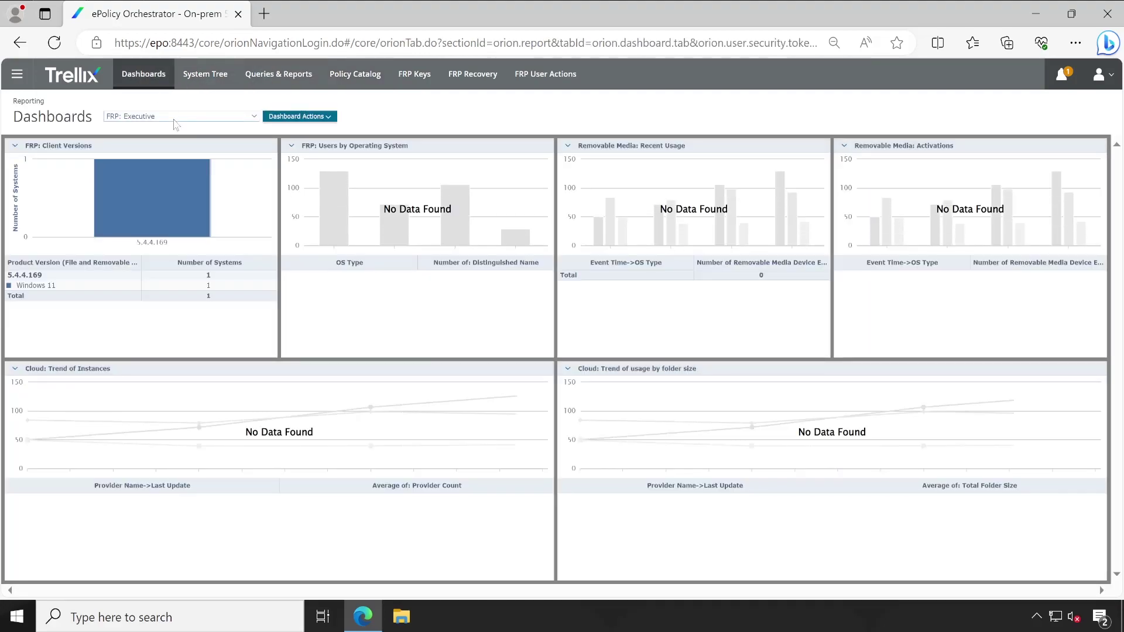
pyautogui.click(174, 117)
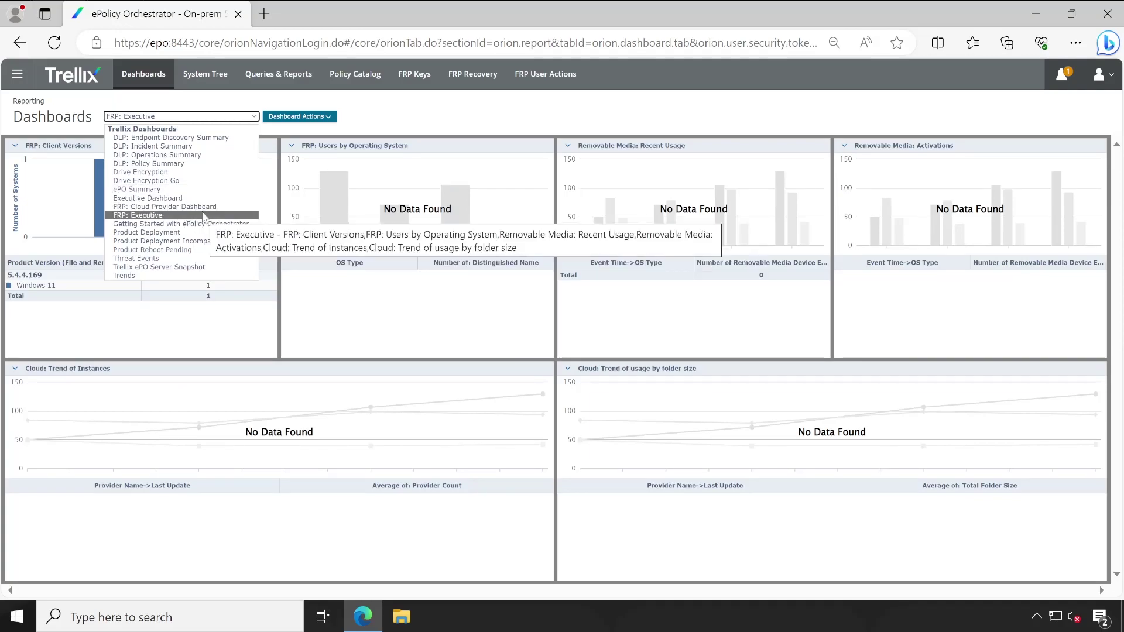
pyautogui.click(202, 207)
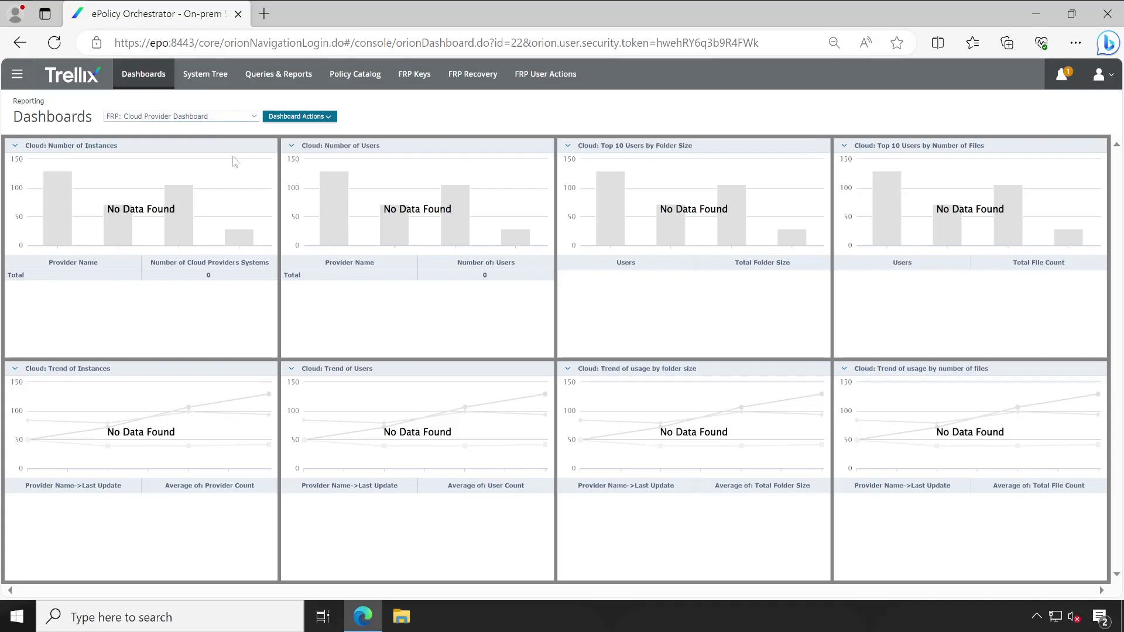
# Show the FRP: Executive dashboard, select its Removable Media: Recent Usage title, then go to Queries & Reports.
pyautogui.click(224, 118)
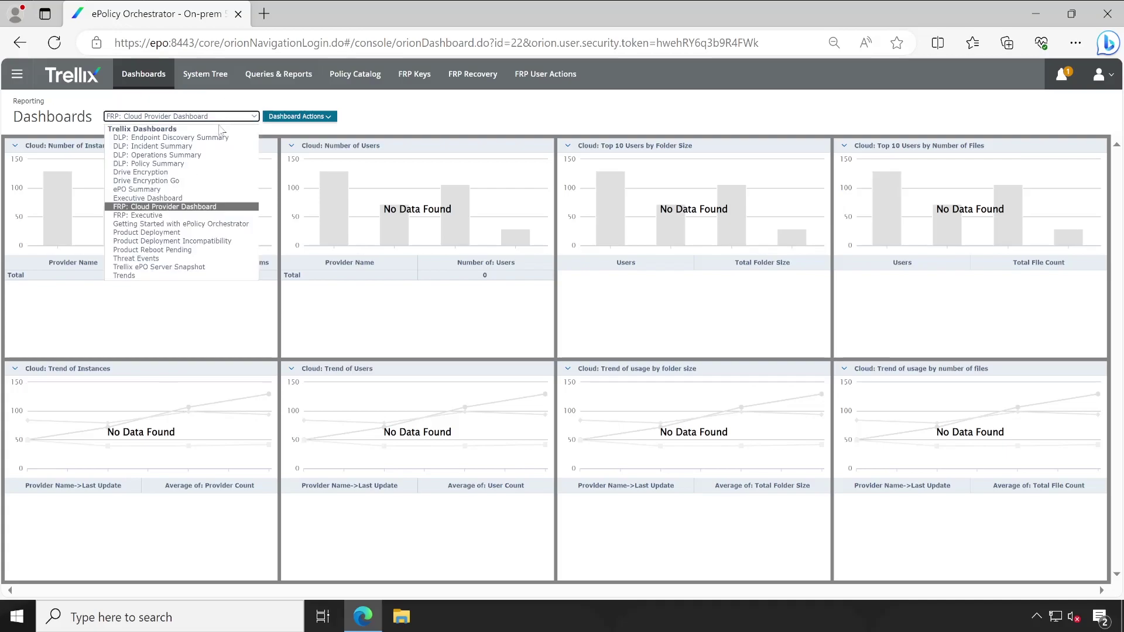
pyautogui.click(189, 216)
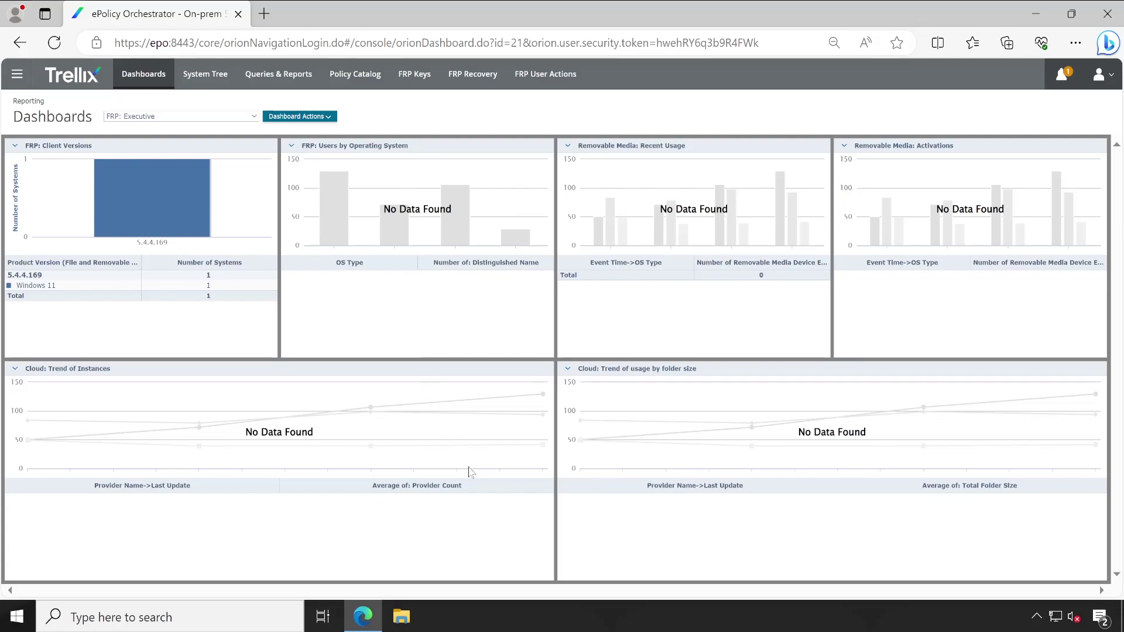
pyautogui.moveTo(425, 154); pyautogui.dragTo(300, 146)
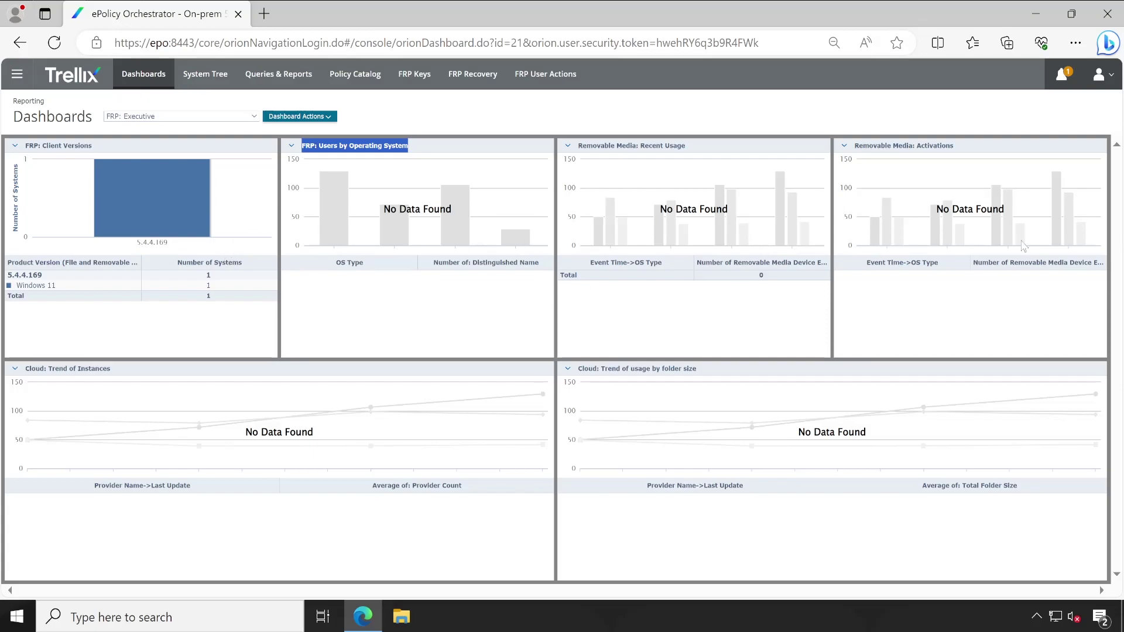
pyautogui.moveTo(147, 202)
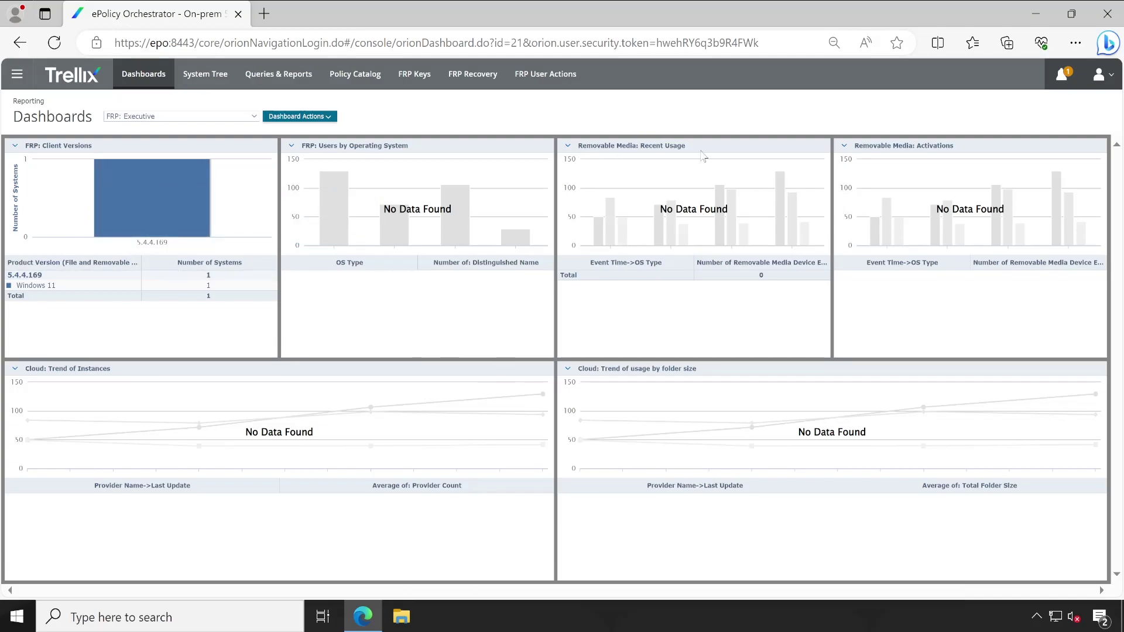
pyautogui.moveTo(702, 155); pyautogui.dragTo(579, 153)
pyautogui.hotkey('ctrl', 'c')
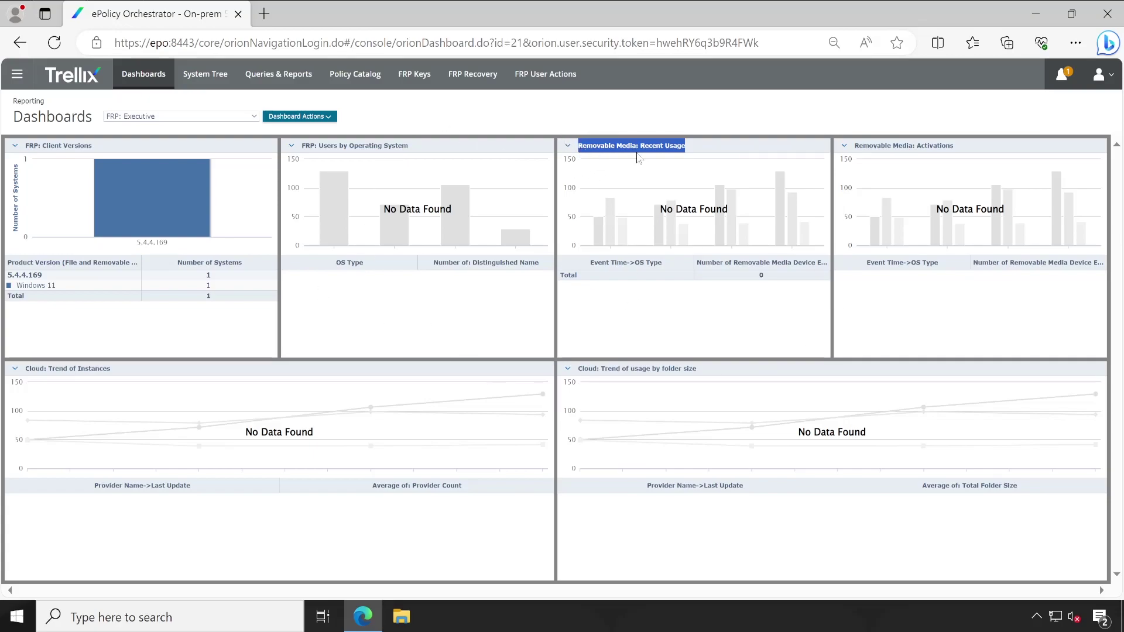
pyautogui.click(552, 128)
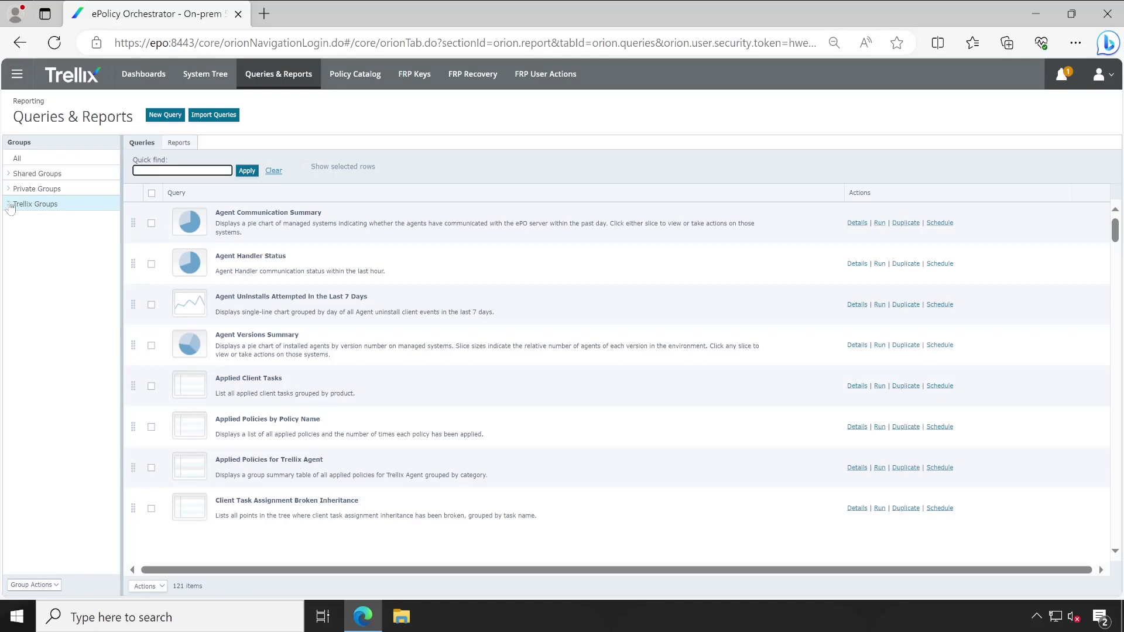
# Filter the query list to Removable Media: Recent Usage.
pyautogui.click(182, 170)
pyautogui.hotkey('ctrl', 'v')
pyautogui.click(246, 171)
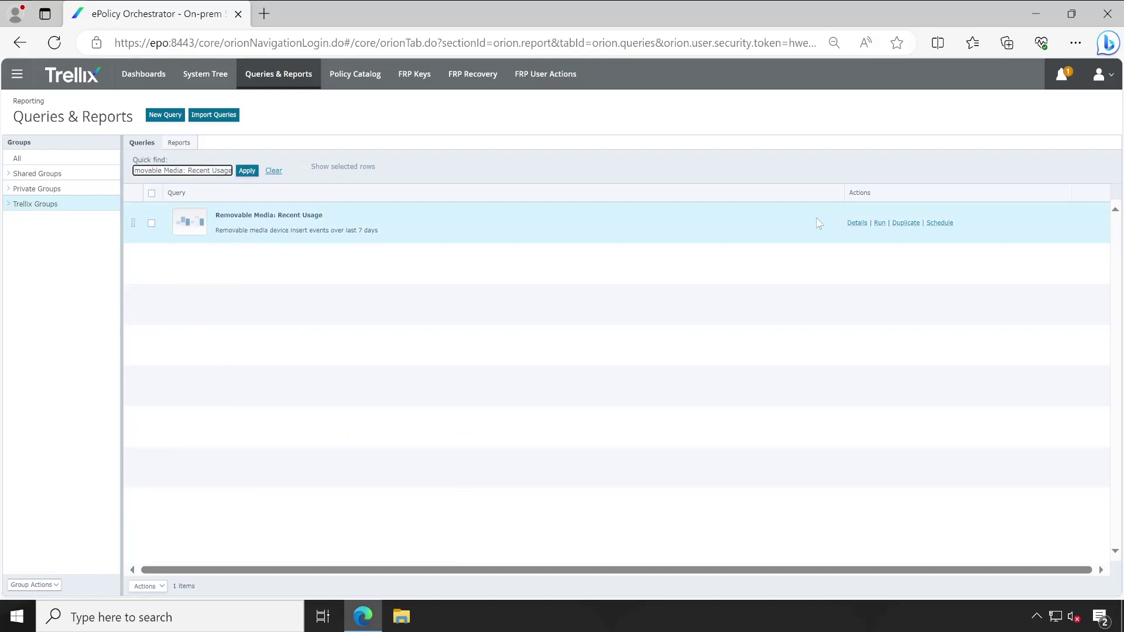
# Duplicate the query into a new private group FRP and show that group's queries.
pyautogui.click(906, 223)
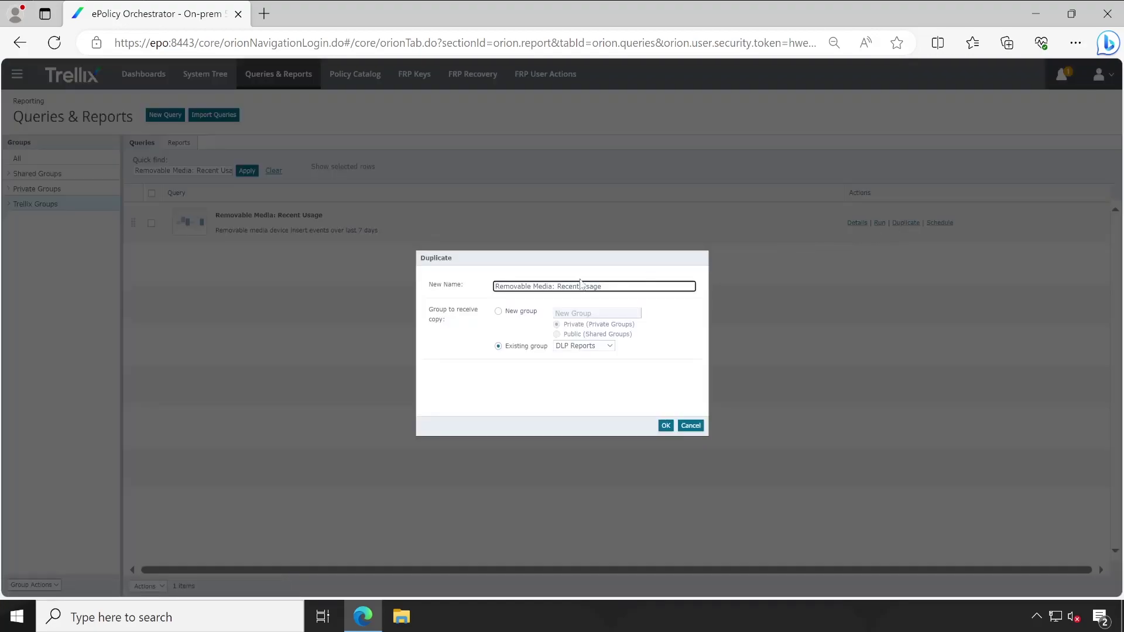
pyautogui.click(576, 349)
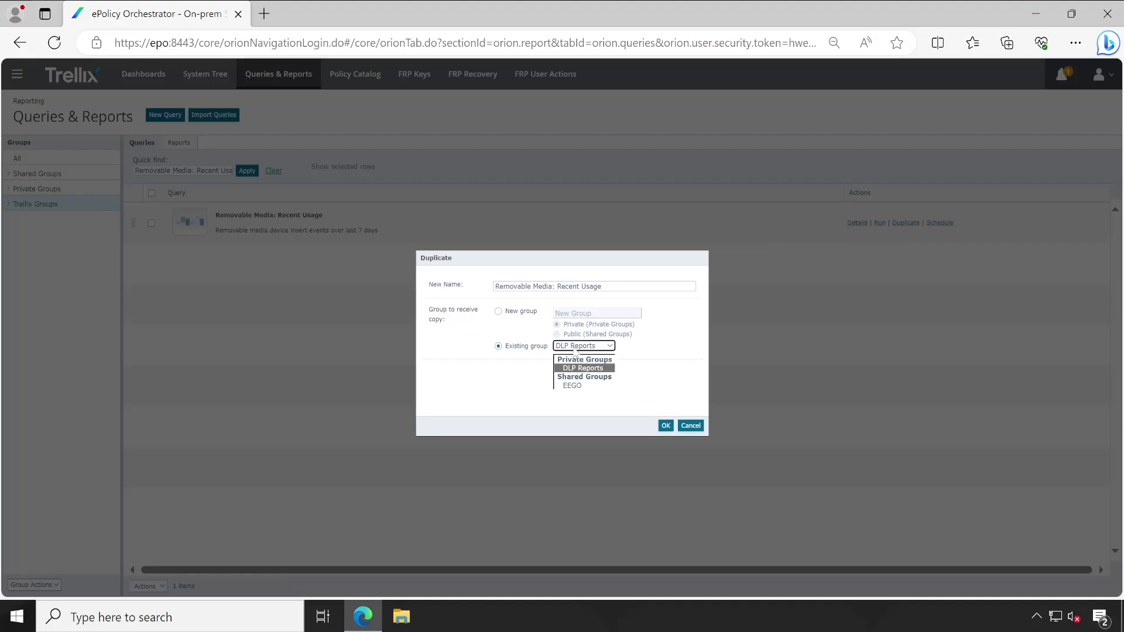
pyautogui.click(627, 344)
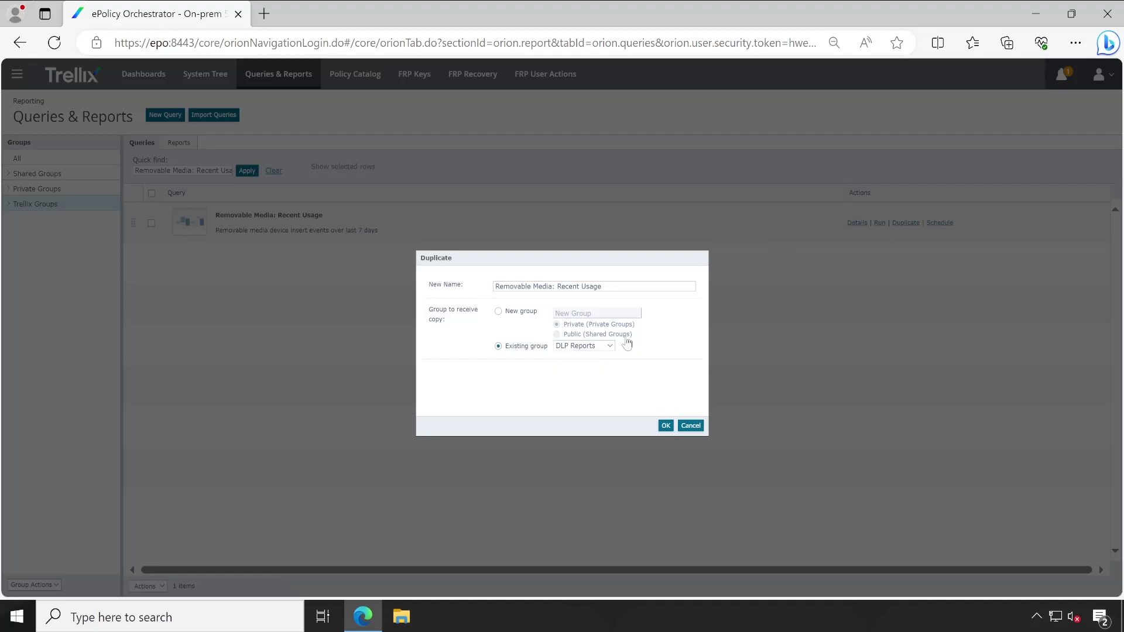
pyautogui.click(523, 312)
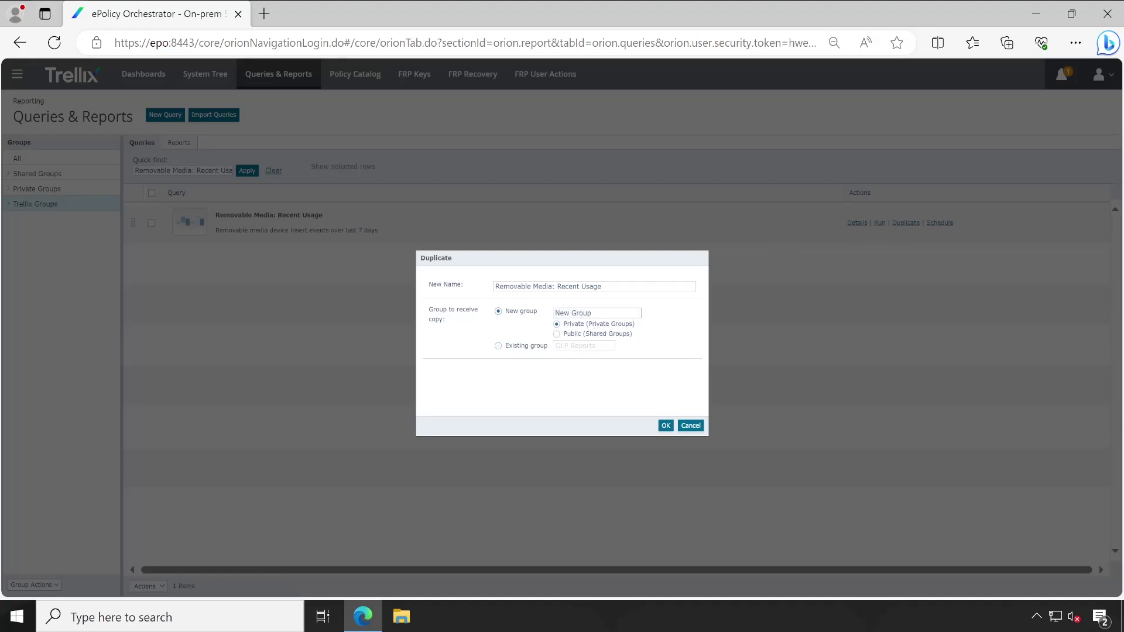
pyautogui.write('FRP')
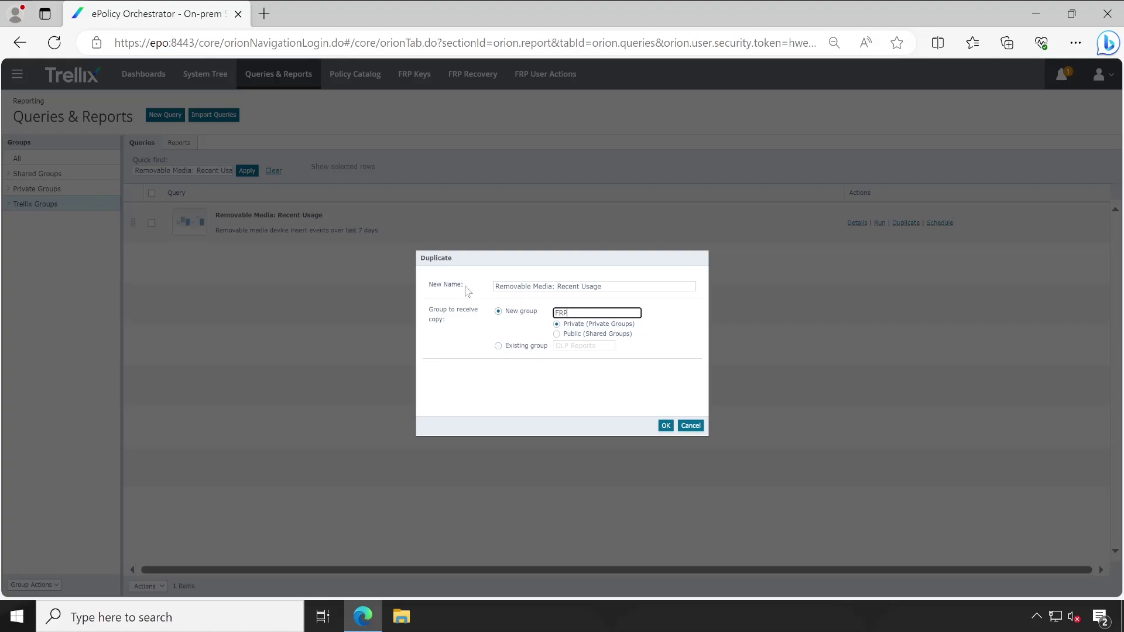
pyautogui.click(666, 425)
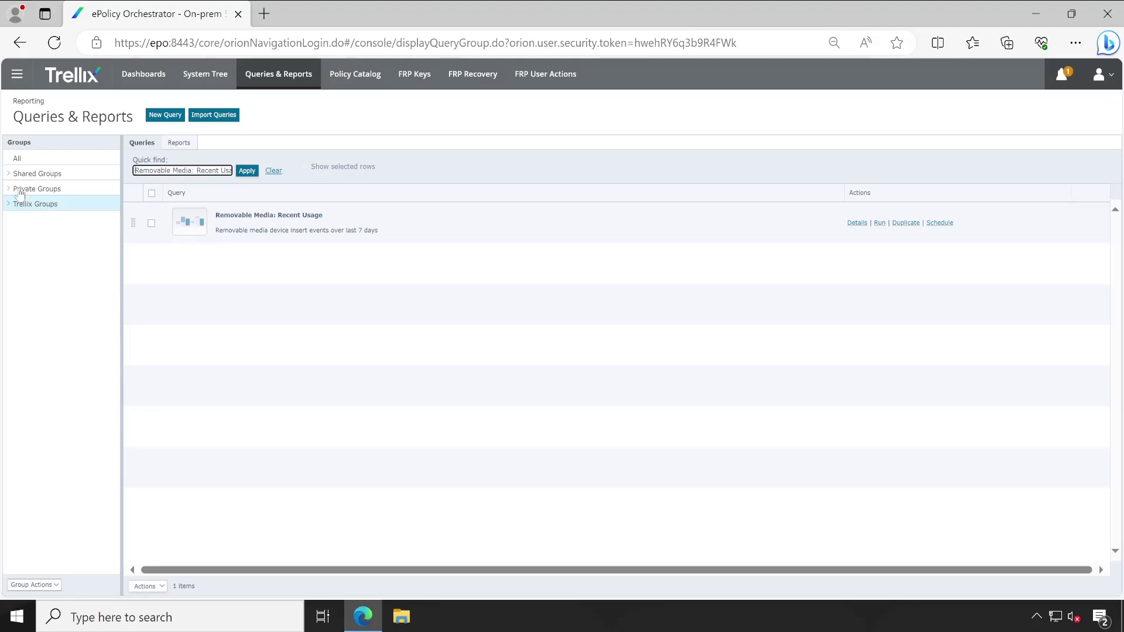
pyautogui.click(9, 189)
pyautogui.click(29, 218)
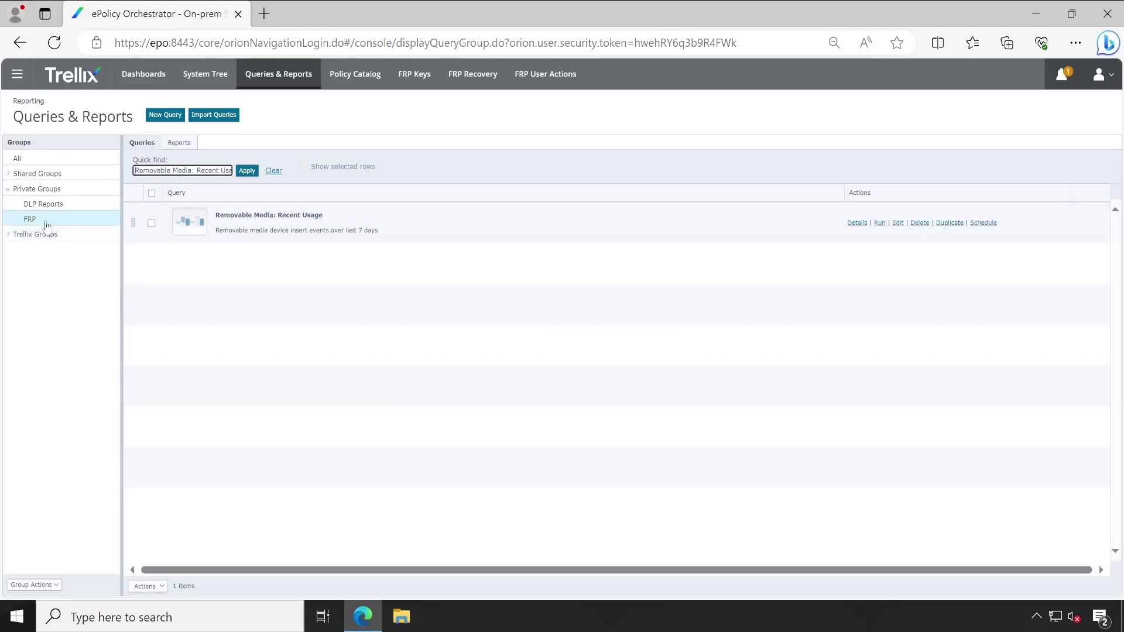
# Edit the copied query's Event Time filter to 'is within the last 3 Months' and proceed to saving.
pyautogui.click(898, 223)
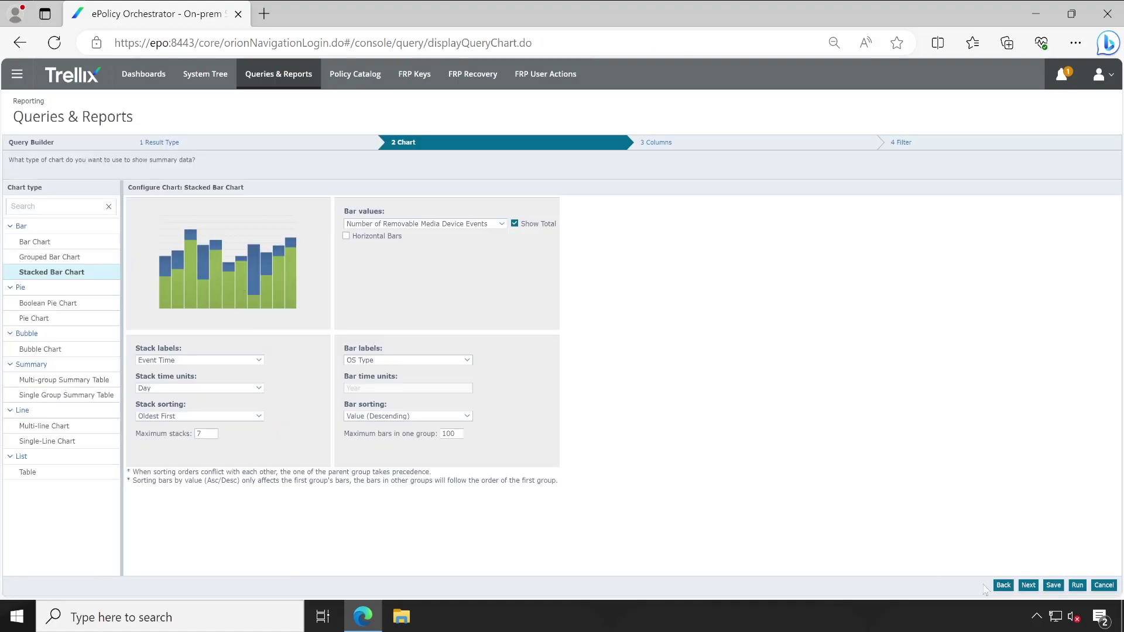
pyautogui.click(1028, 586)
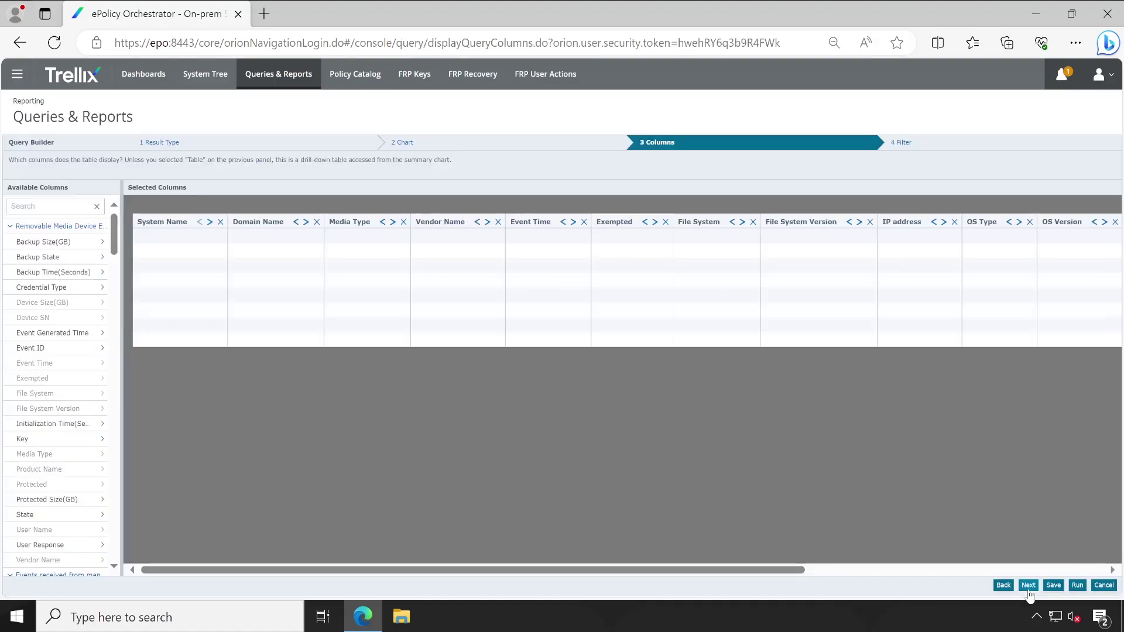
pyautogui.click(1029, 587)
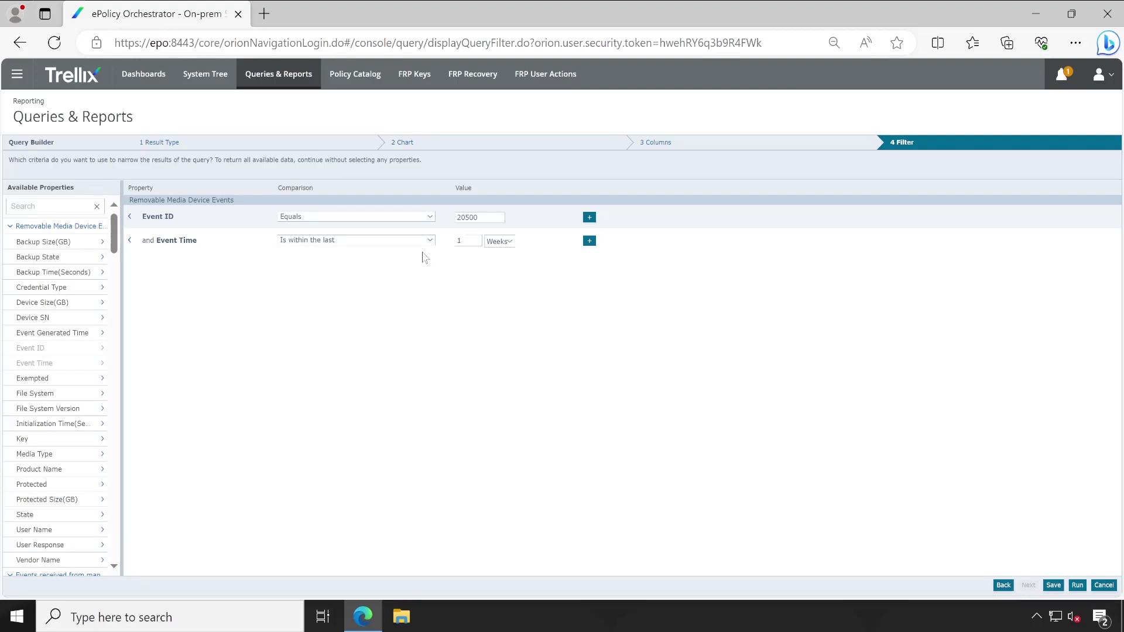
pyautogui.click(407, 243)
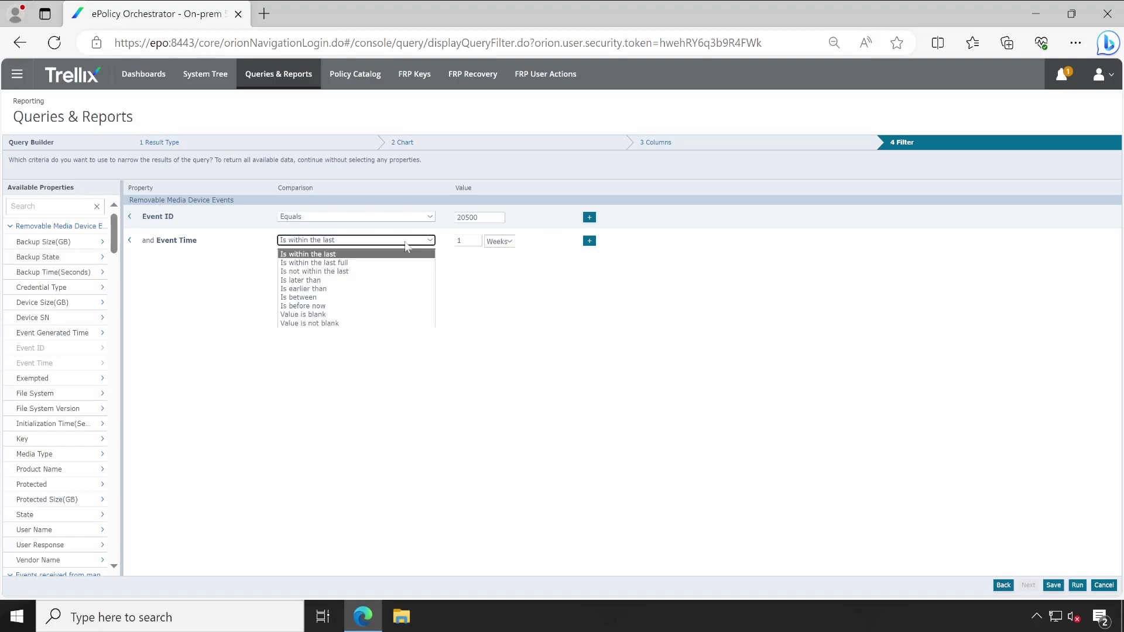
pyautogui.click(499, 287)
pyautogui.click(498, 243)
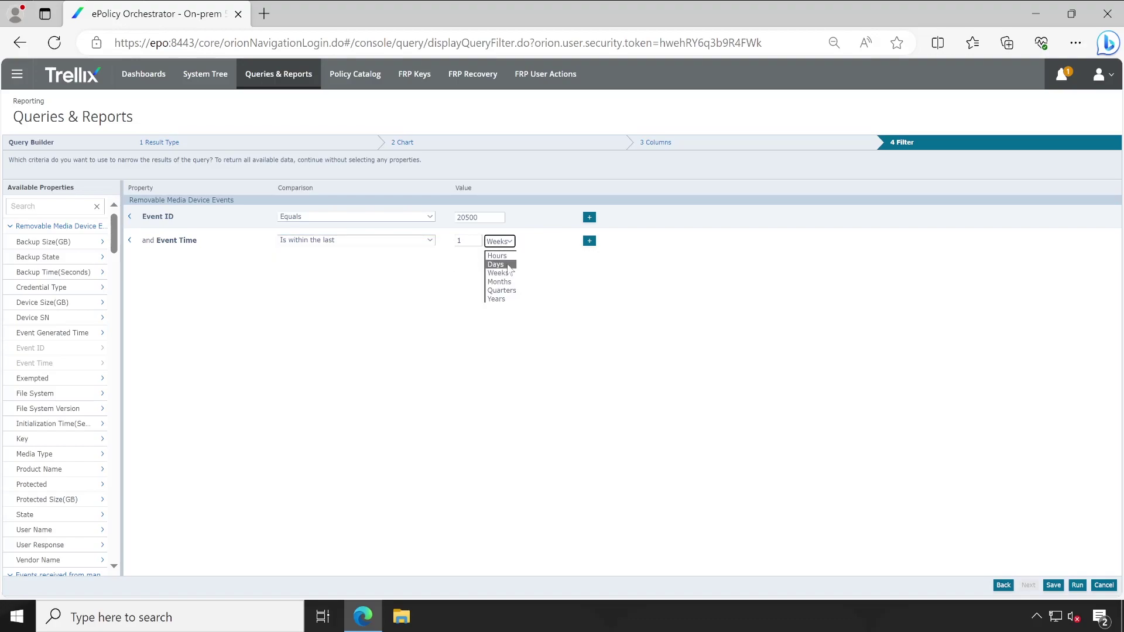
pyautogui.click(500, 282)
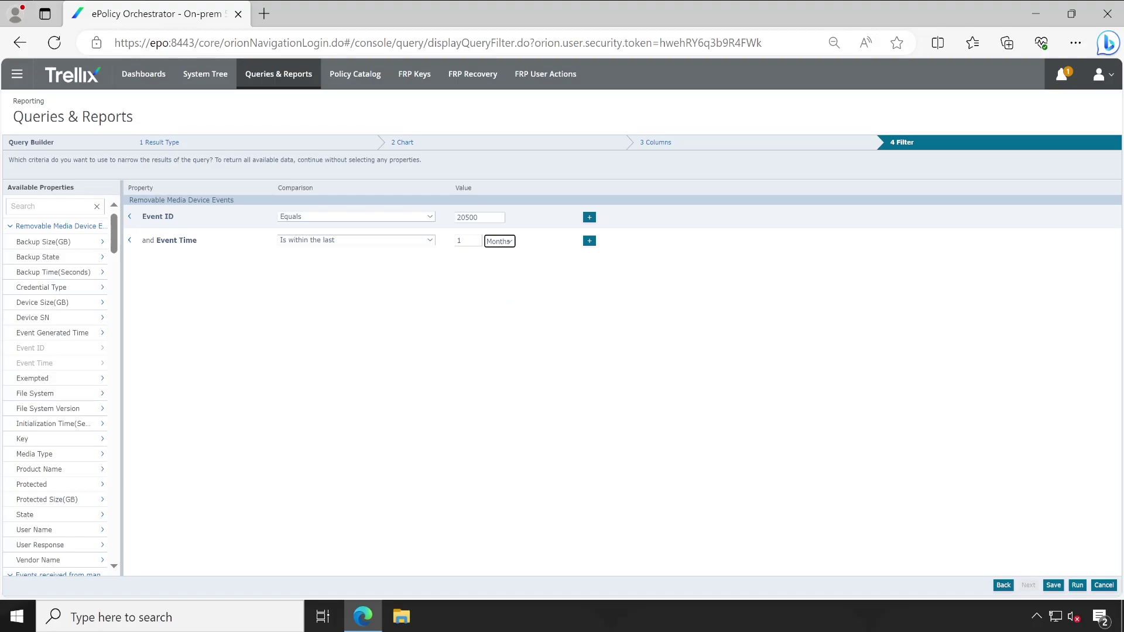
pyautogui.hotkey('shift', 'Tab')
pyautogui.write('3')
pyautogui.click(609, 326)
pyautogui.click(1052, 585)
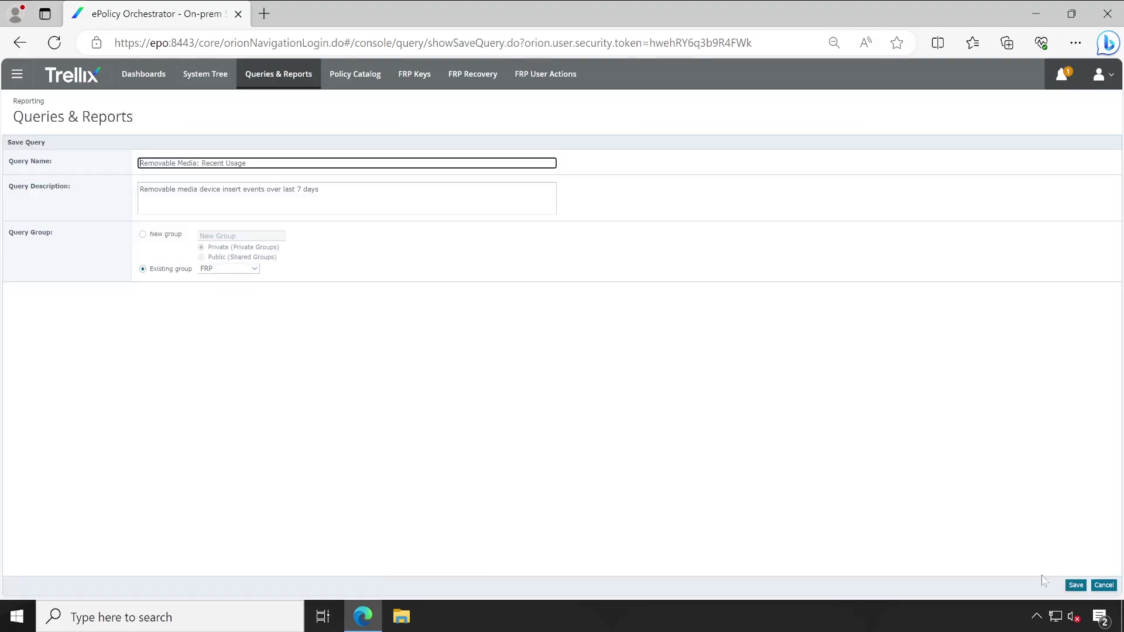
# Save the query into the FRP group and run it to check its August 2023 results.
pyautogui.click(1069, 586)
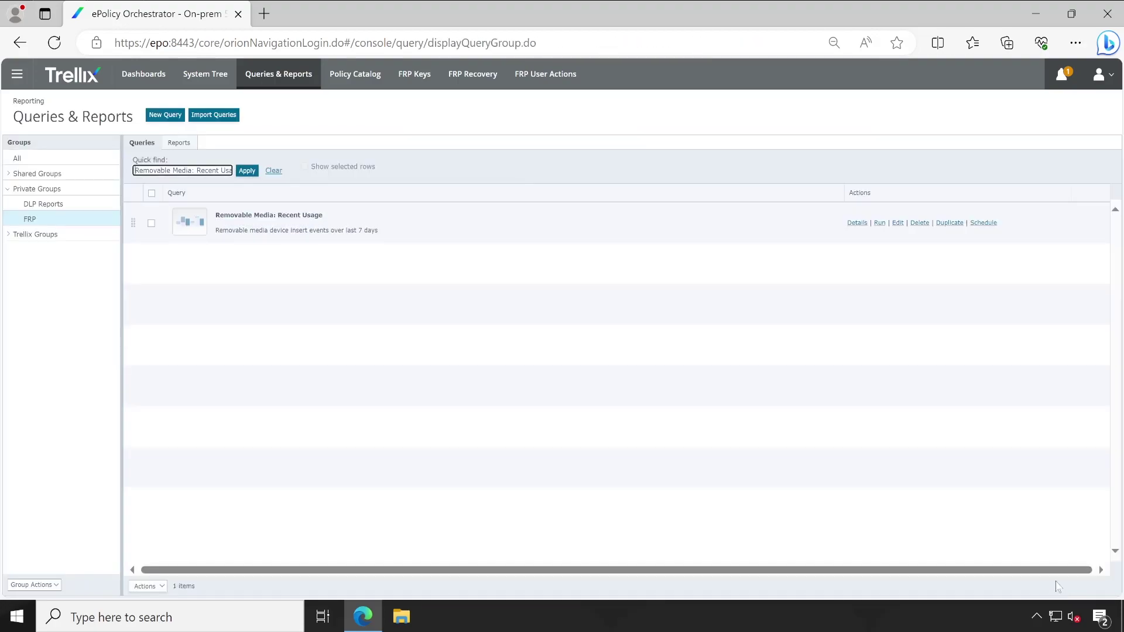
pyautogui.click(879, 223)
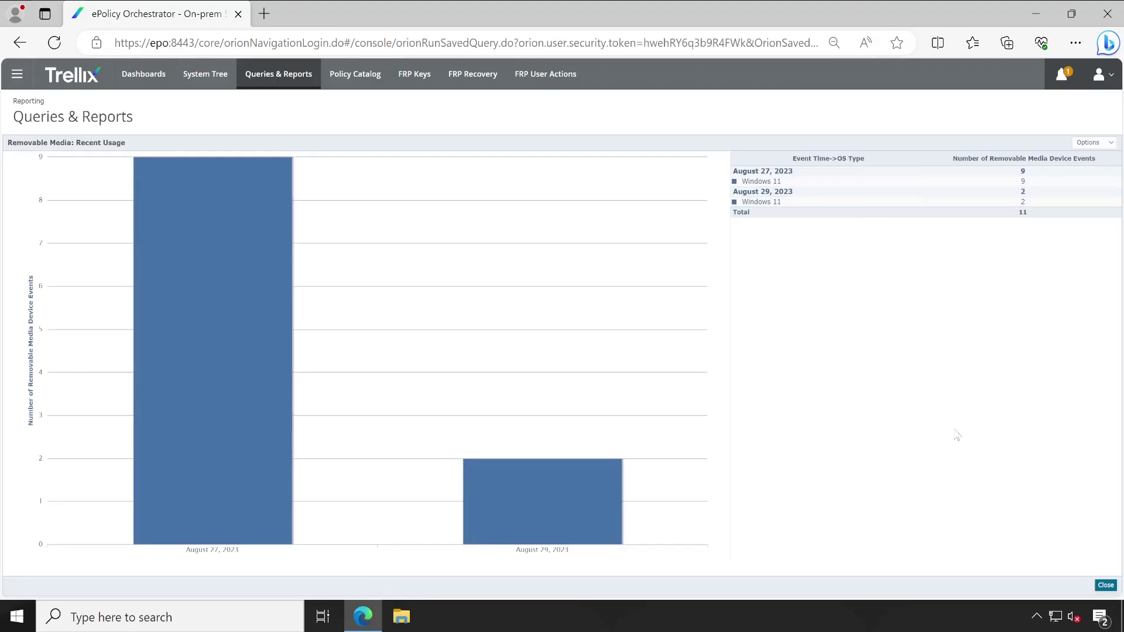
pyautogui.click(1104, 586)
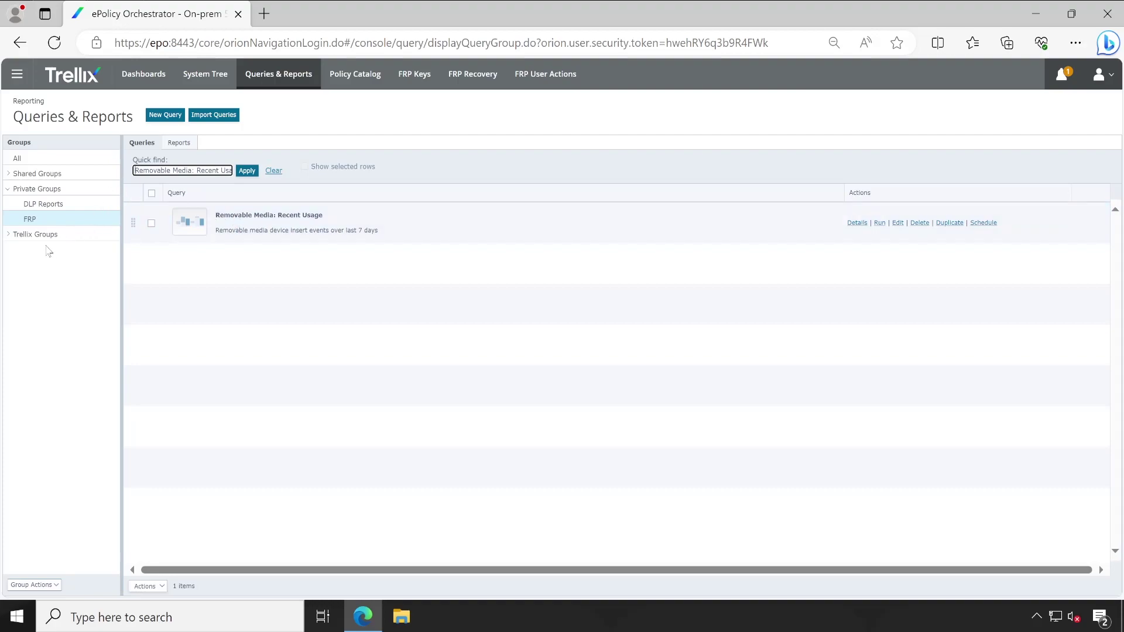
# Run the Trellix Groups version of the query for comparison, then return to Dashboards.
pyautogui.click(38, 235)
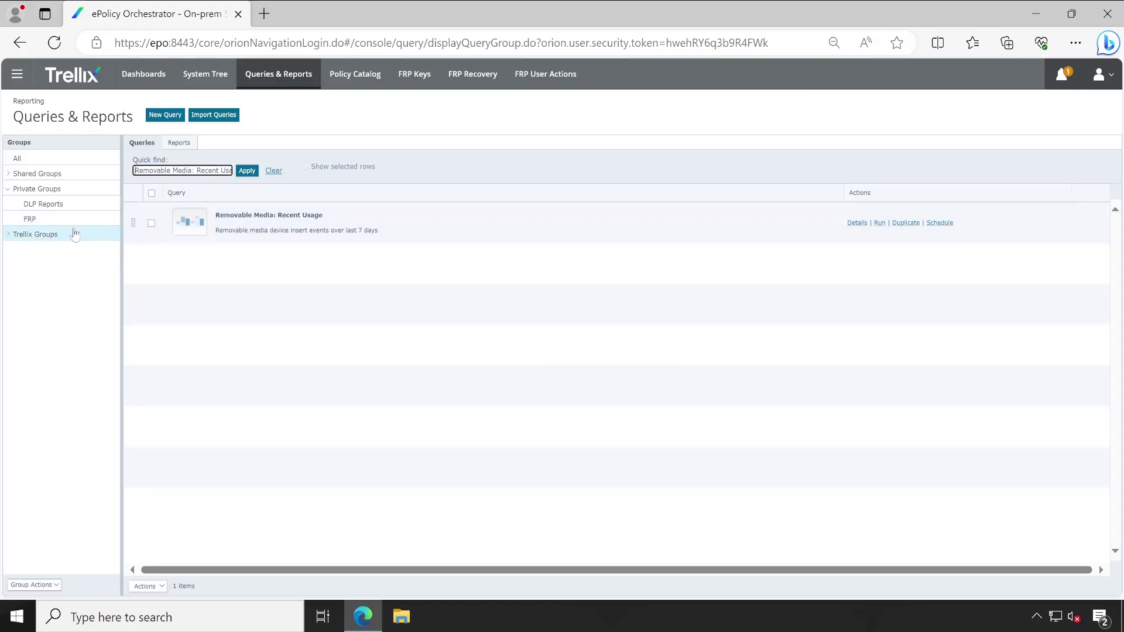
pyautogui.click(70, 219)
pyautogui.click(41, 235)
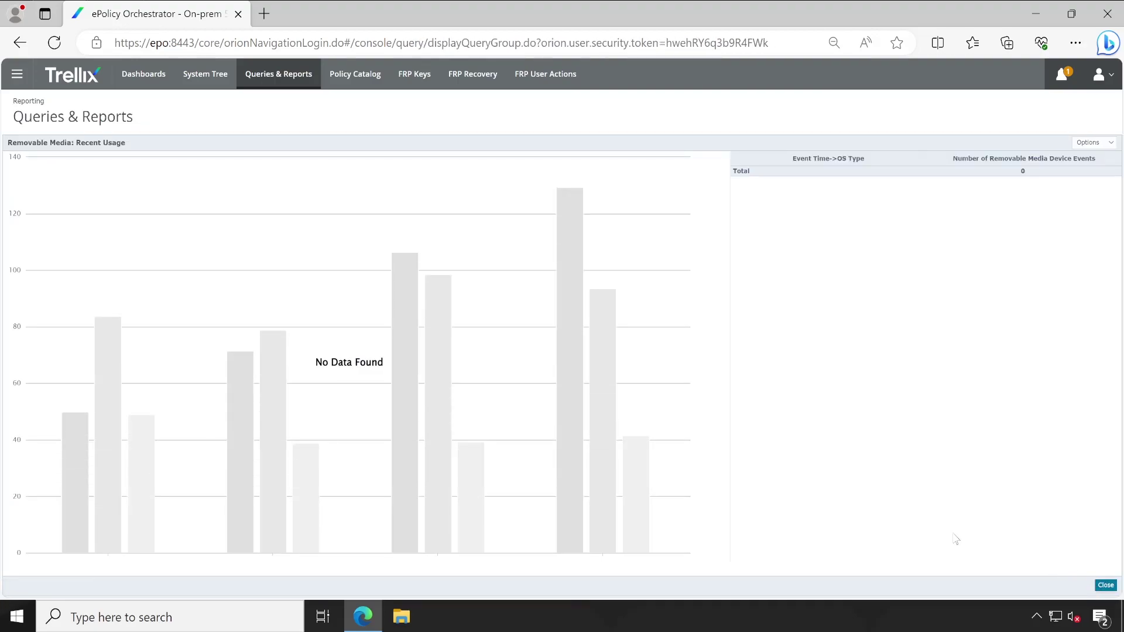
pyautogui.click(48, 190)
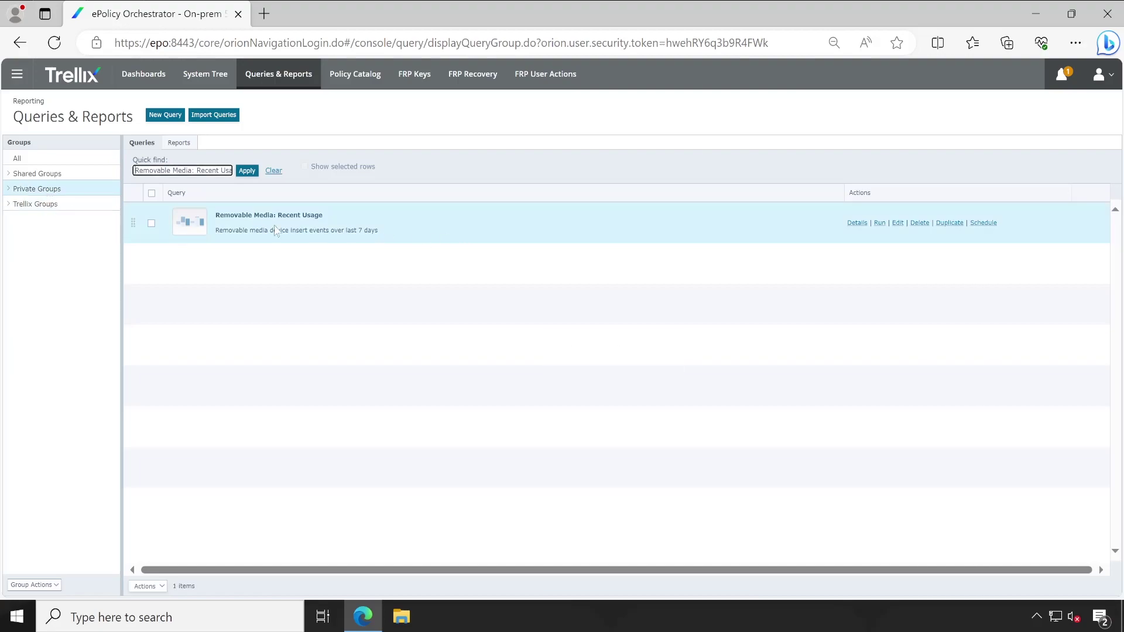
pyautogui.click(879, 224)
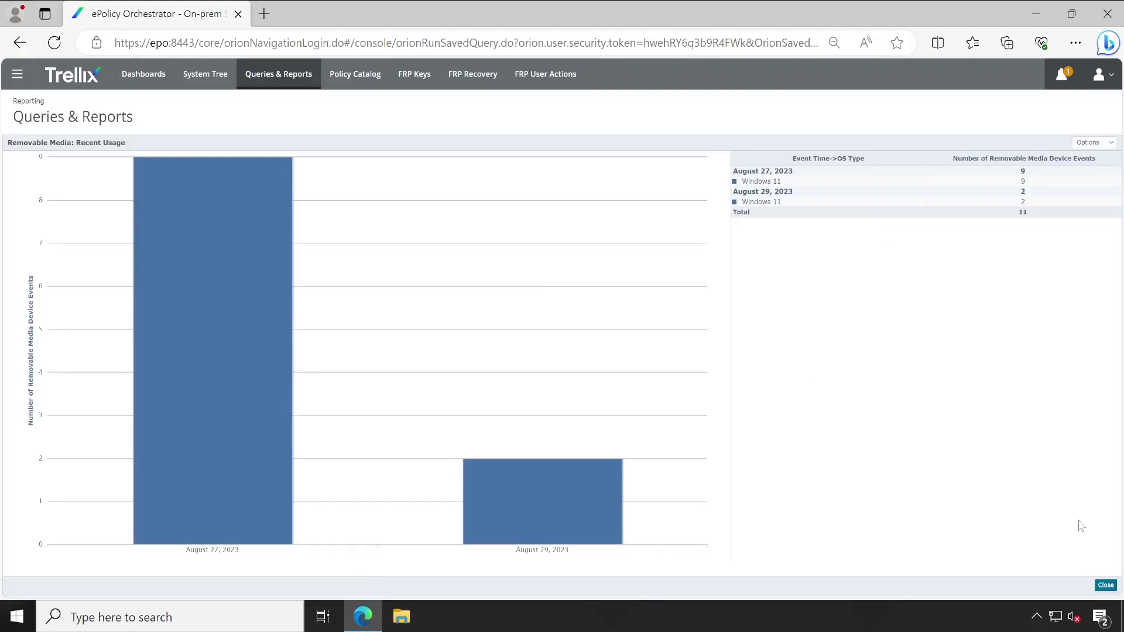
pyautogui.click(1106, 586)
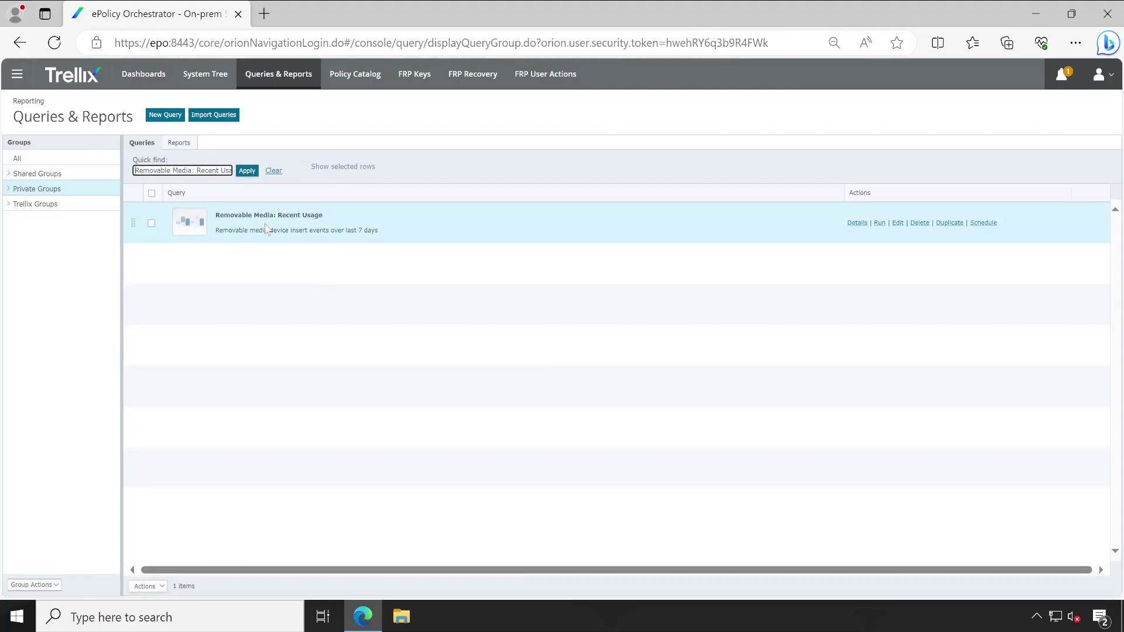
pyautogui.click(153, 70)
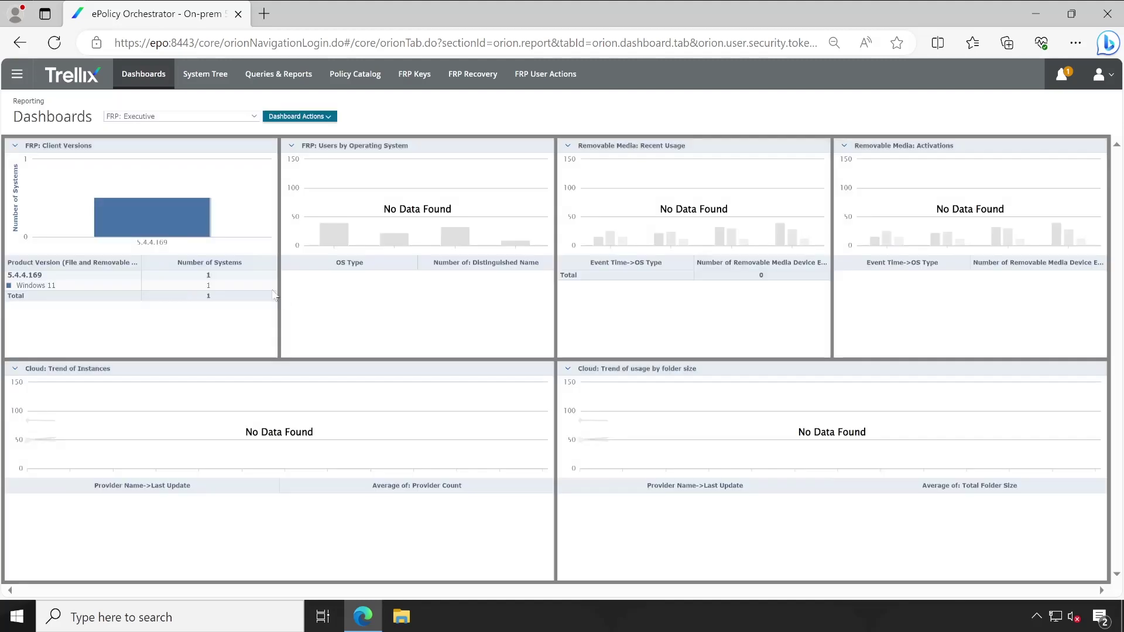
# Duplicate the FRP: Executive dashboard as FRP: Executive (copy).
pyautogui.click(291, 146)
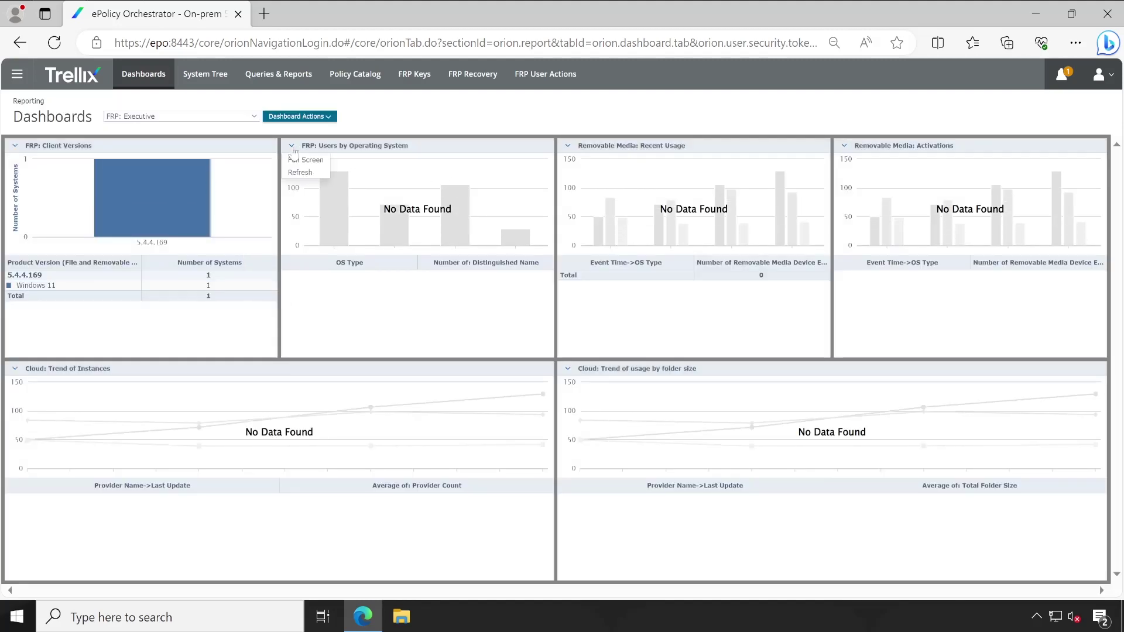
pyautogui.click(315, 117)
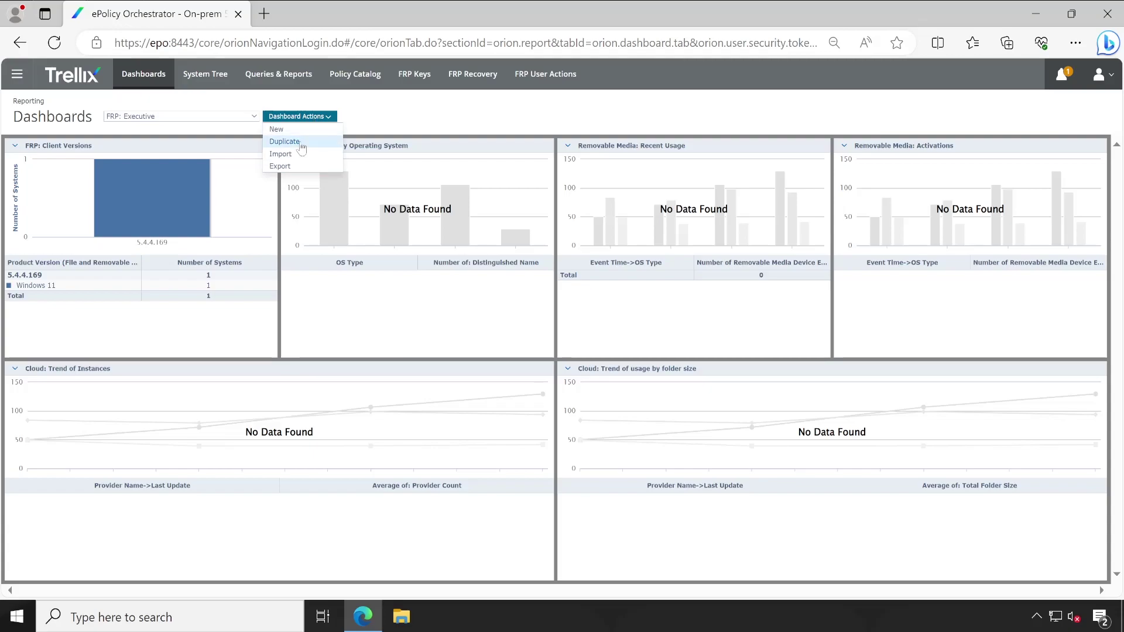
pyautogui.click(301, 146)
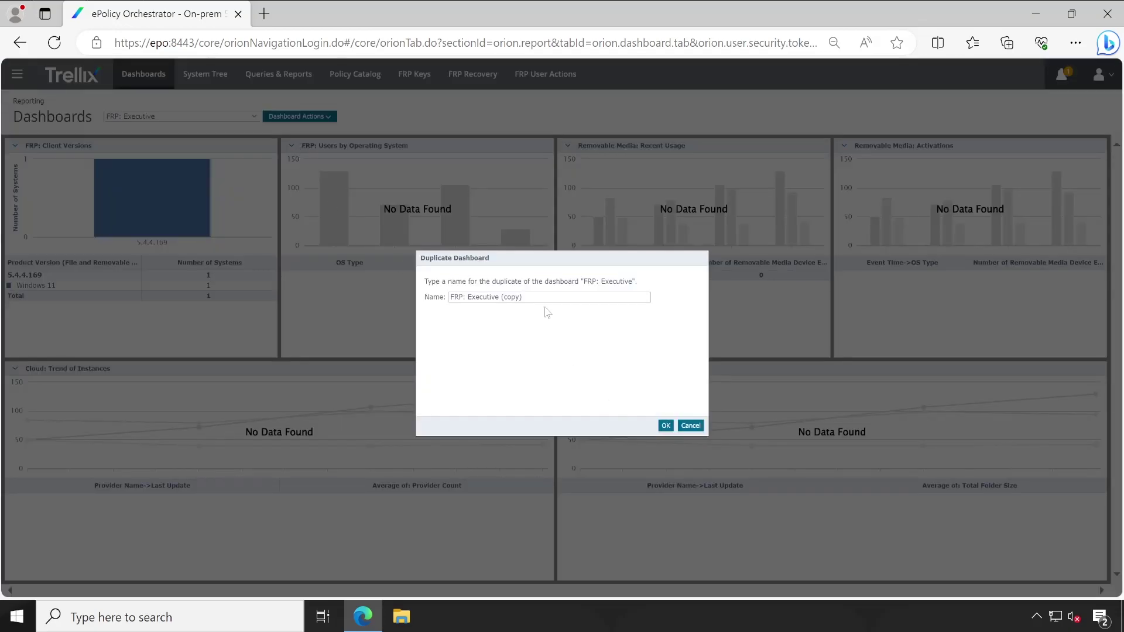
pyautogui.click(666, 426)
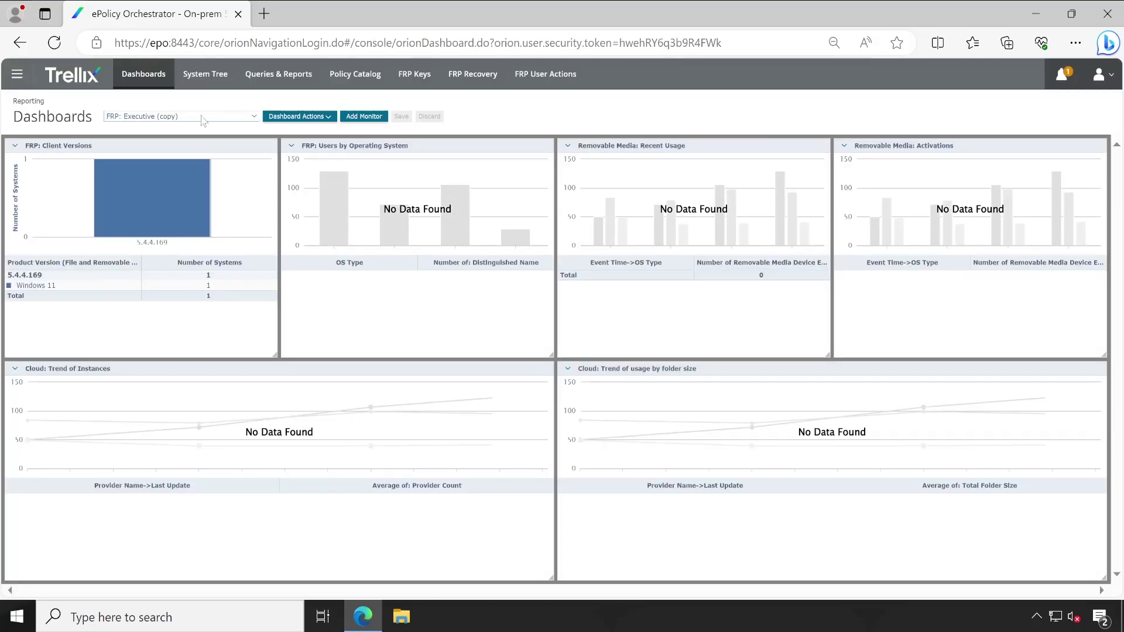
# Set the Removable Media: Recent Usage monitor's content to the FRP group's Removable Media: Recent Usage query.
pyautogui.click(568, 146)
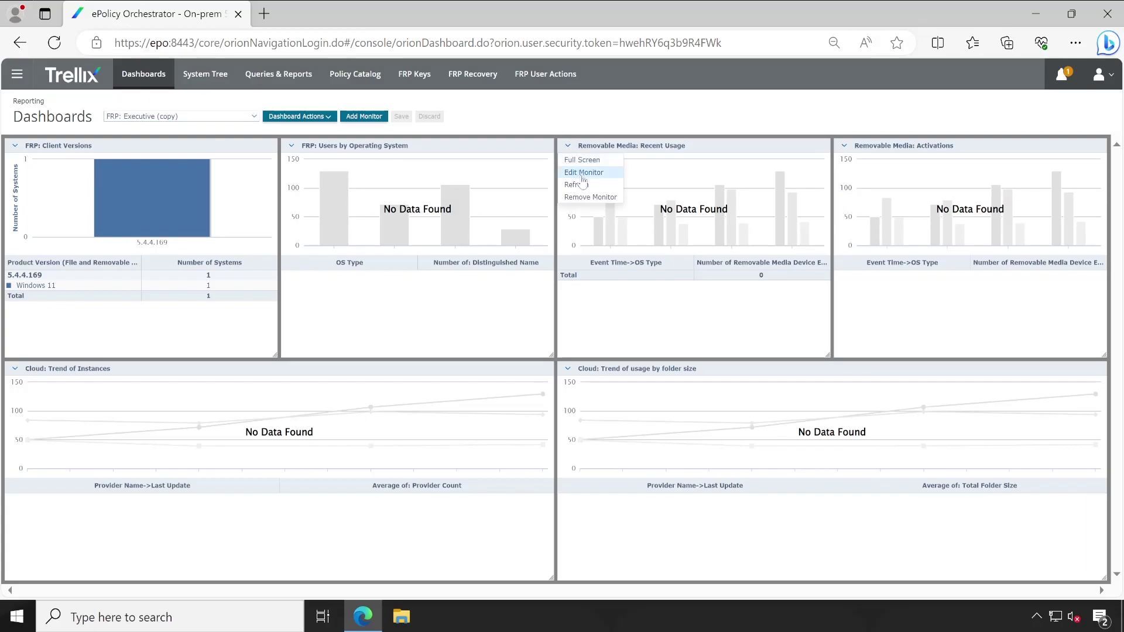
pyautogui.click(583, 174)
pyautogui.click(583, 279)
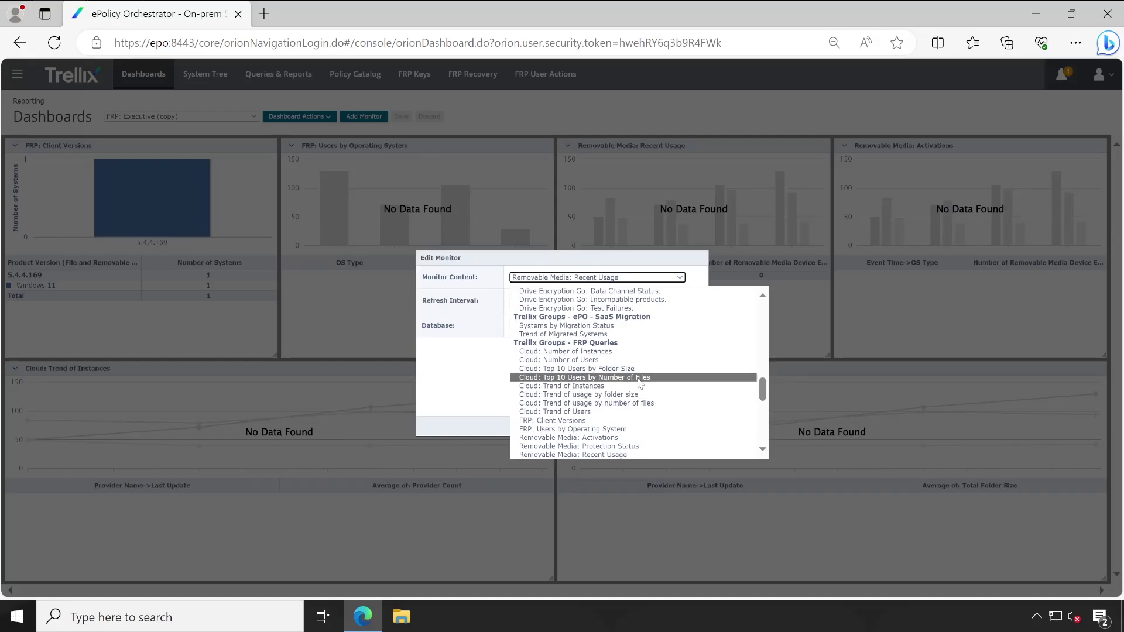
pyautogui.moveTo(762, 390); pyautogui.dragTo(760, 319)
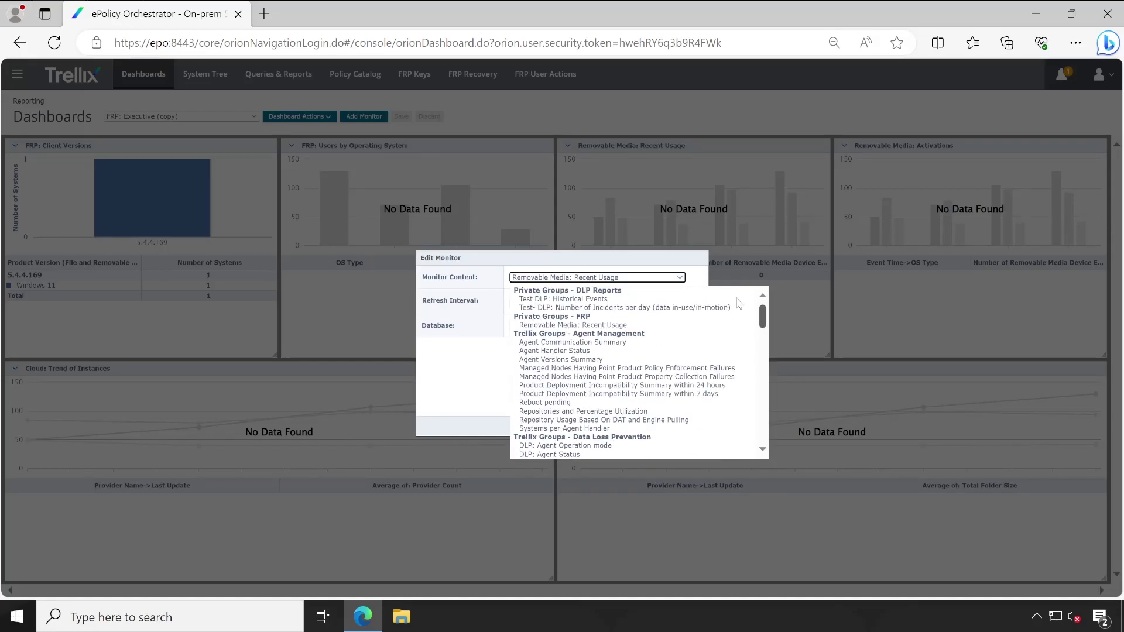
pyautogui.click(631, 328)
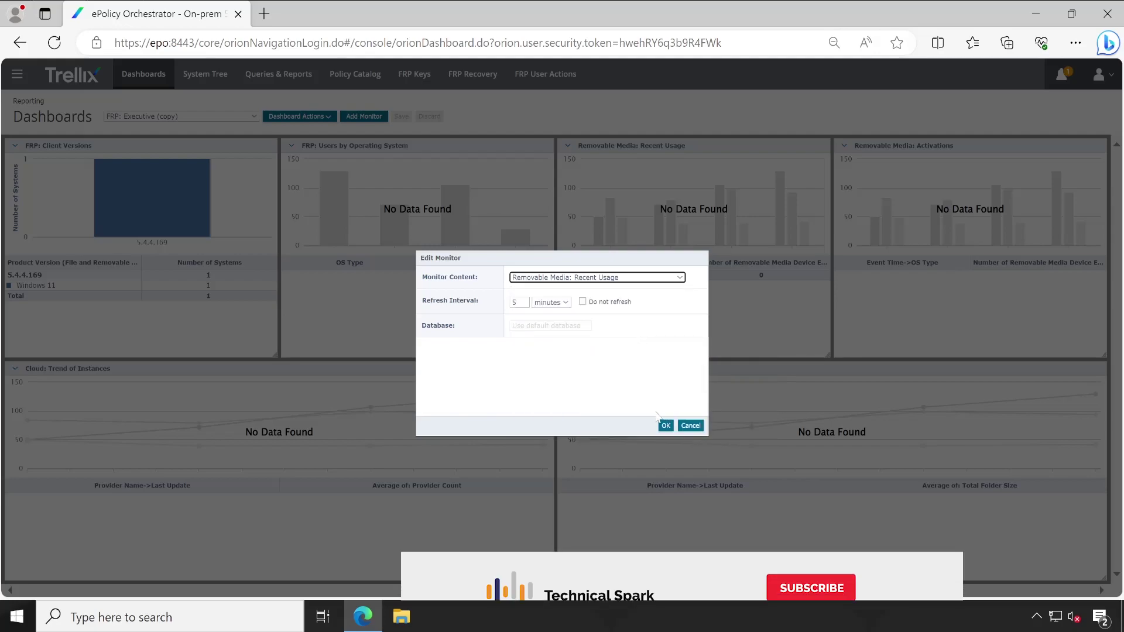
pyautogui.click(665, 426)
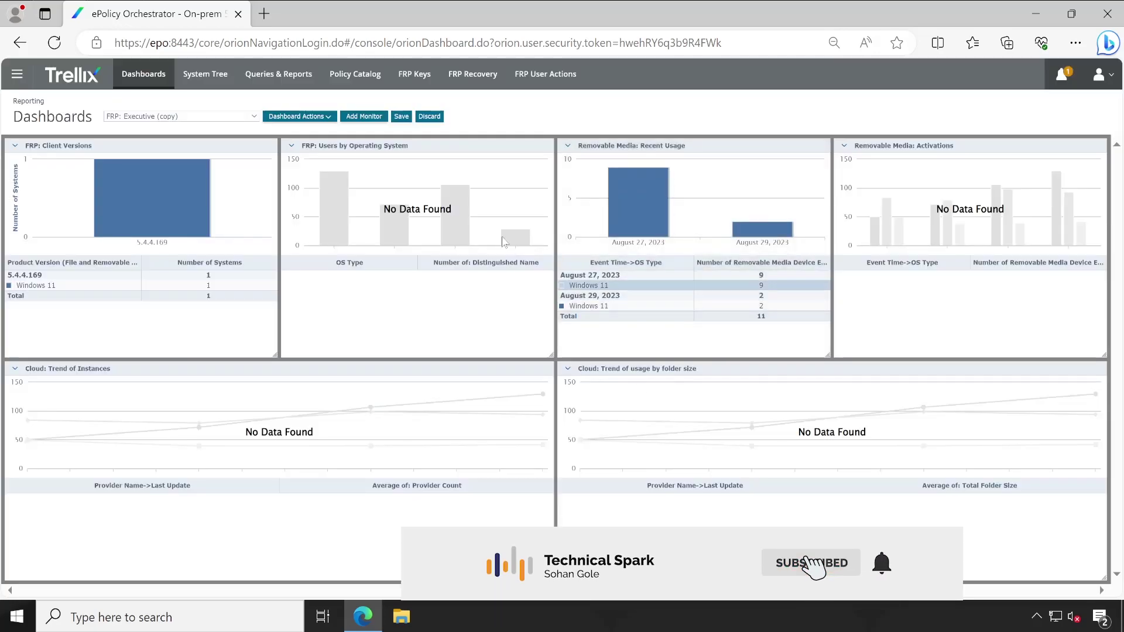
# Save the FRP: Executive (copy) dashboard with its updated Removable Media monitor.
pyautogui.click(401, 116)
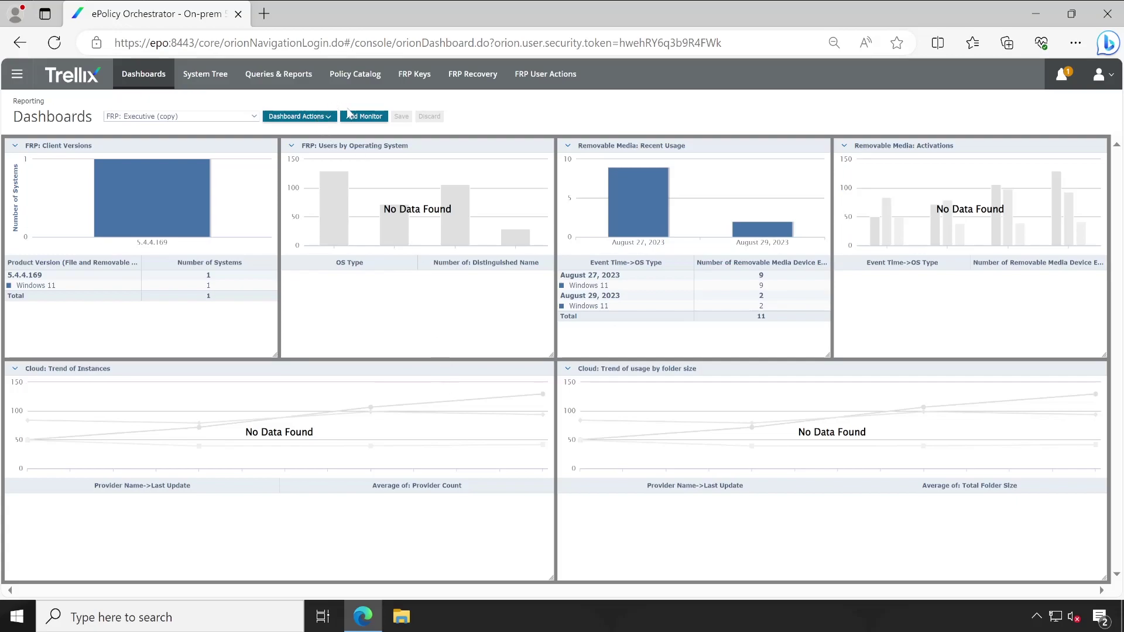
# Browse the Add Monitor gallery of monitor types such as Malware Detection Trends and Queries.
pyautogui.click(363, 116)
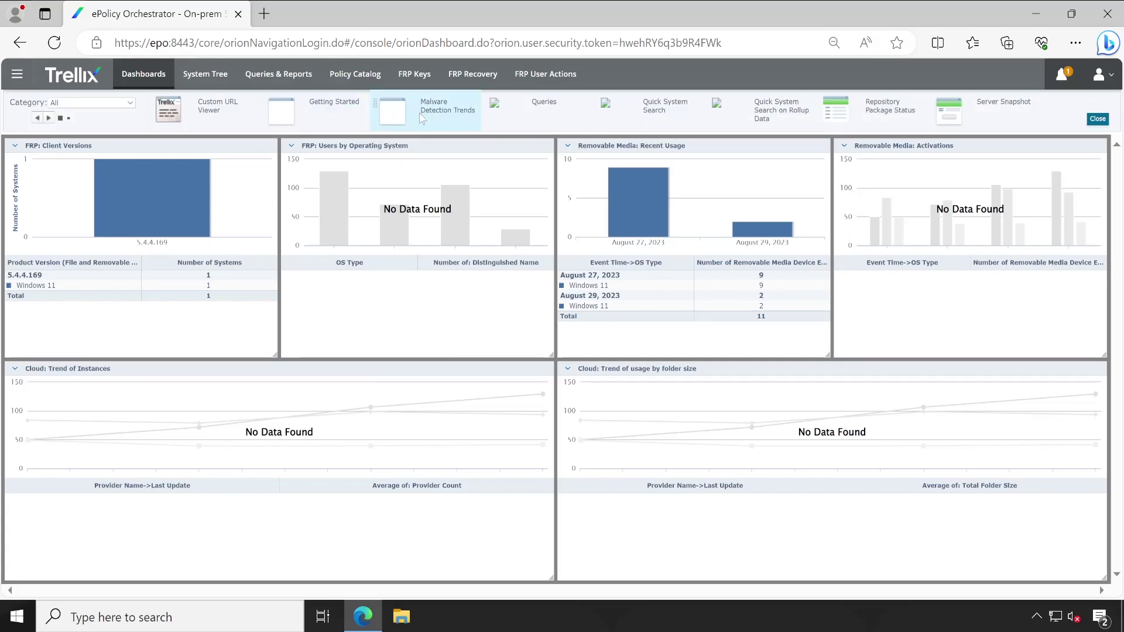